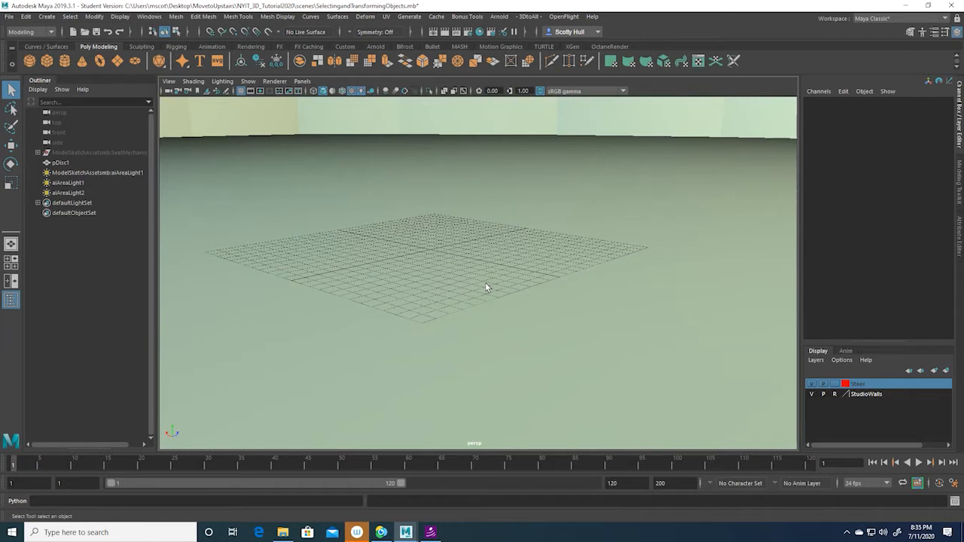
Create a polygon cylinder at the grid's center and delete it
middle_click_drag(472, 292, 507, 342, "alt")
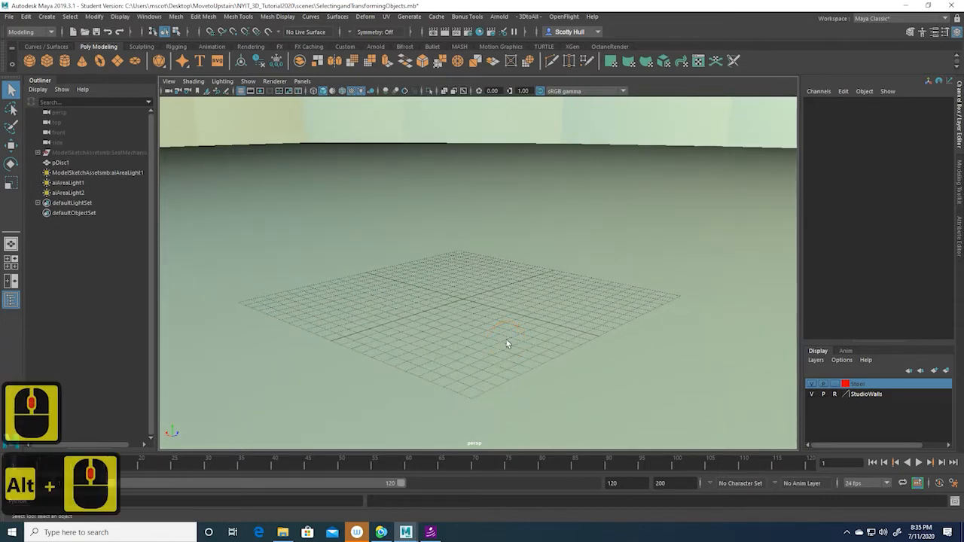
left_click_drag(506, 344, 502, 339, "alt")
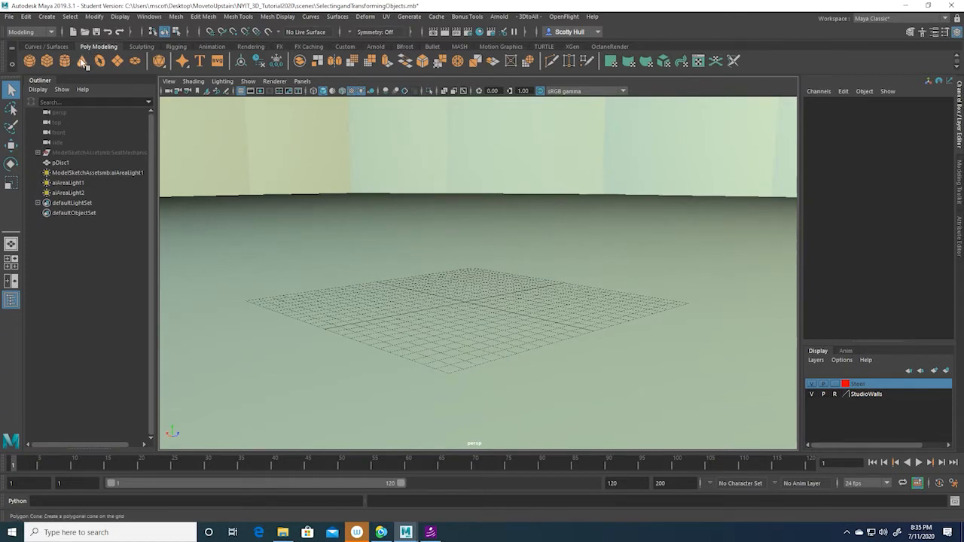
left_click(47, 16)
mouse_move(96, 53)
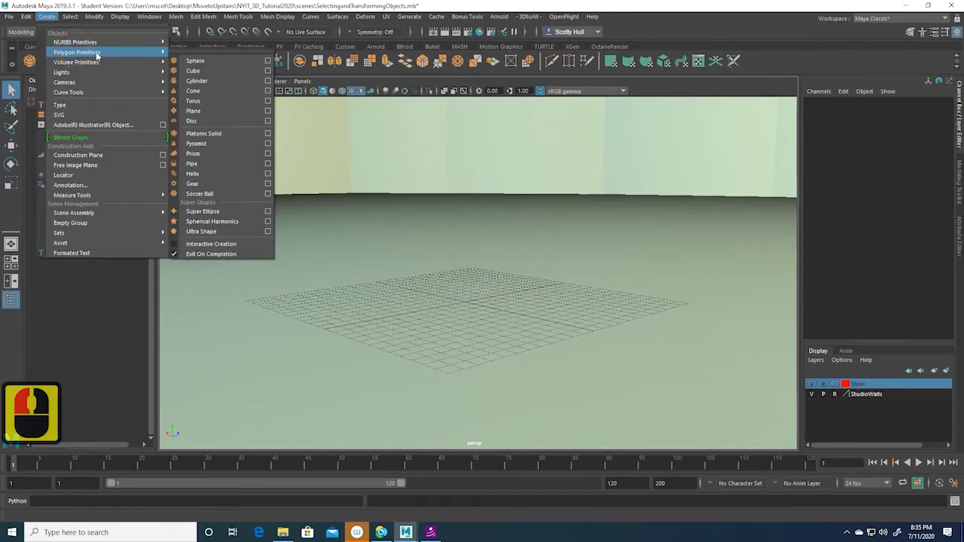
left_click(209, 80)
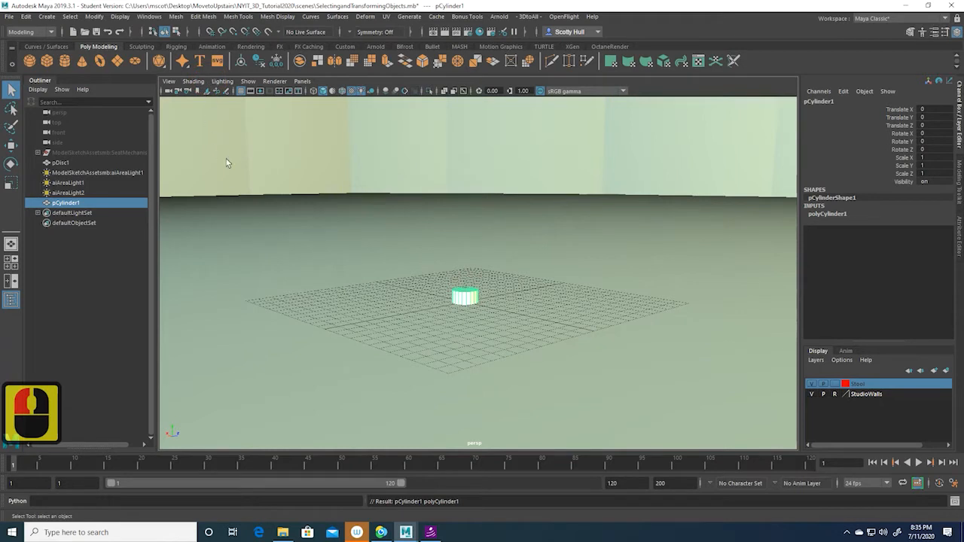
key("Delete")
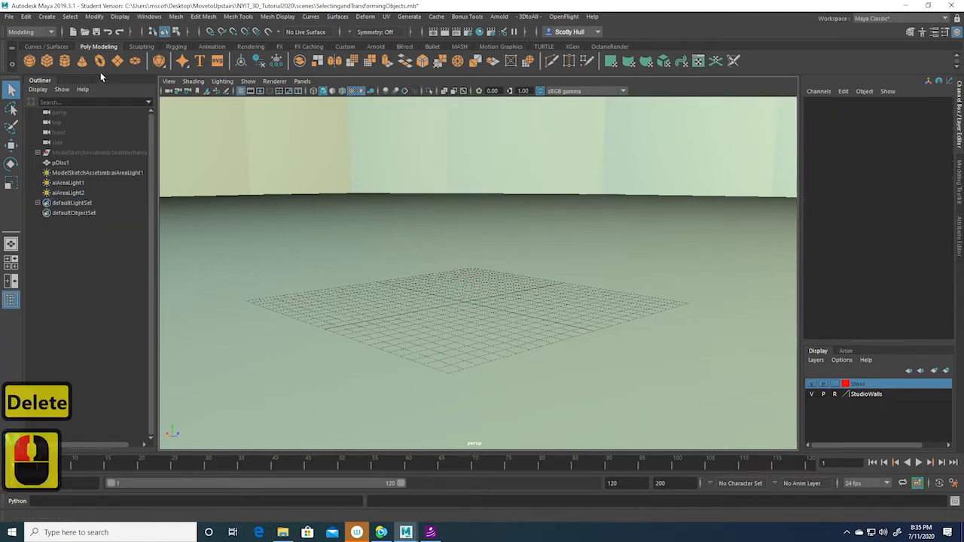
Create a polygon cube at the origin and raise it along Y to about 0.523 so it rests on the floor
left_click(47, 61)
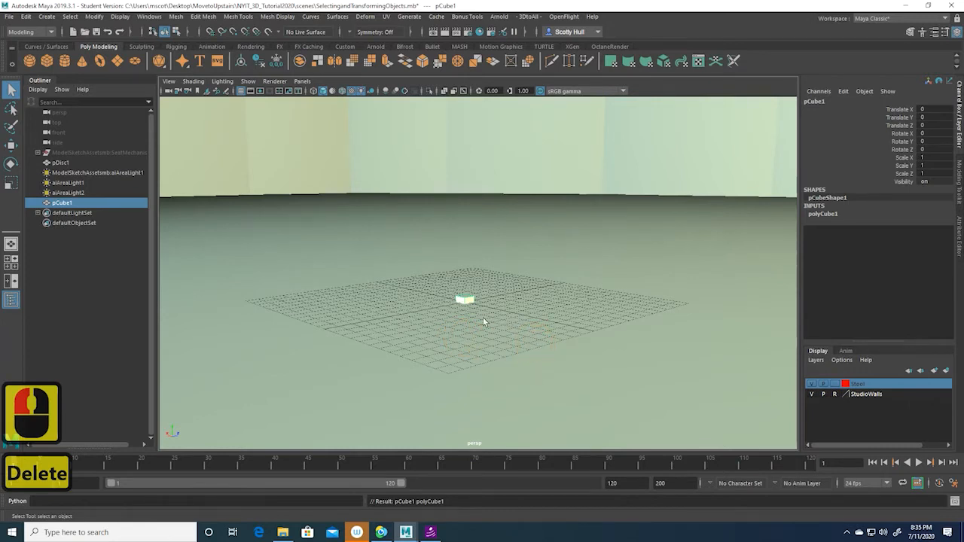
key("q")
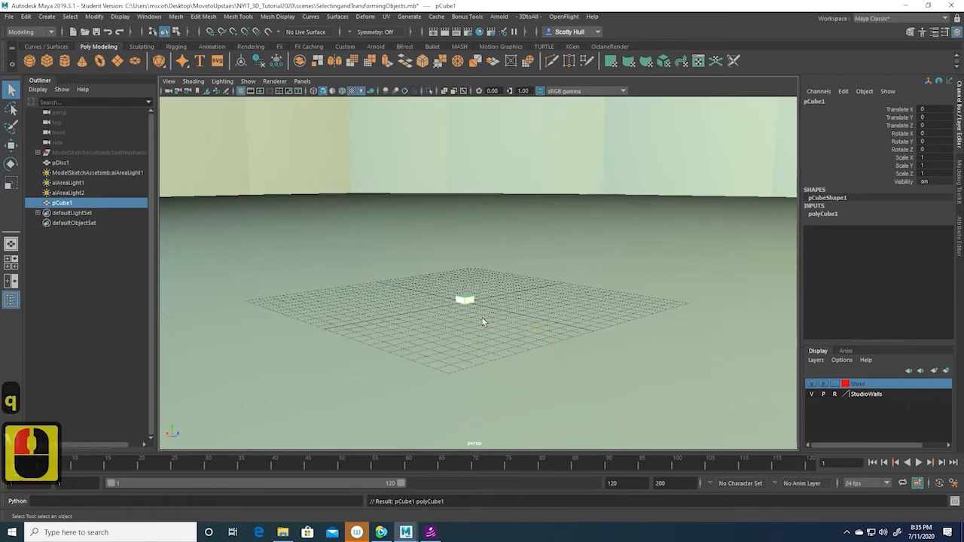
left_click(461, 302)
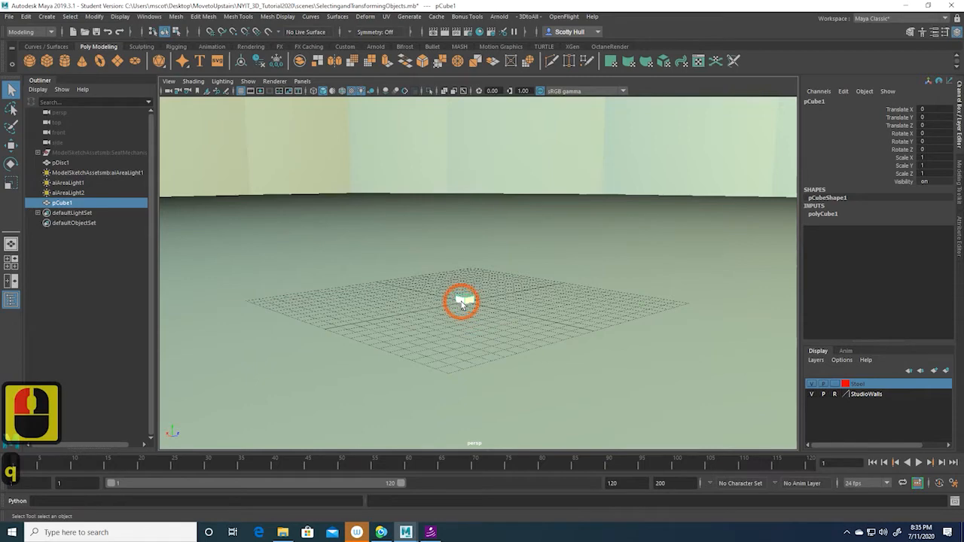
key("f")
left_click_drag(455, 283, 450, 344, "alt")
key("w")
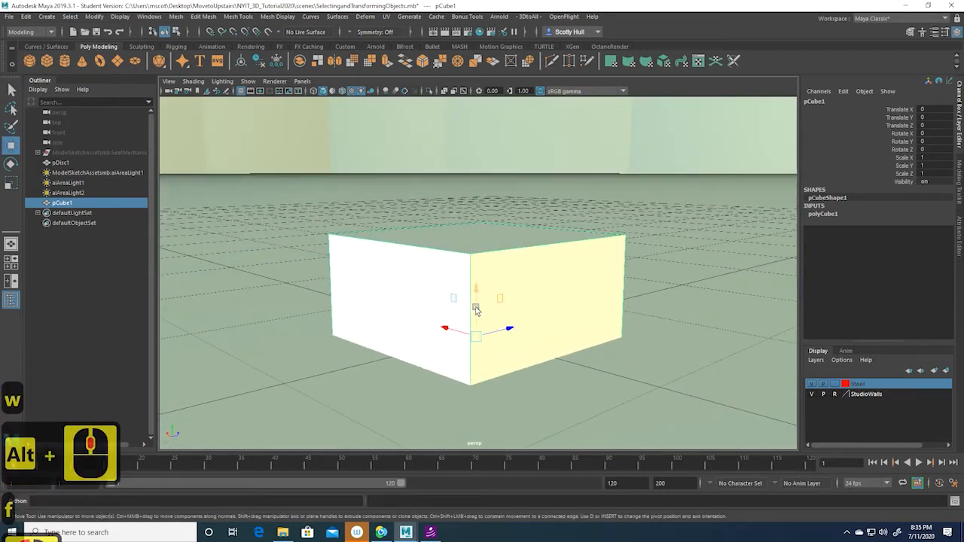
left_click_drag(475, 301, 475, 187)
left_click_drag(456, 228, 465, 245)
key("ctrl+z")
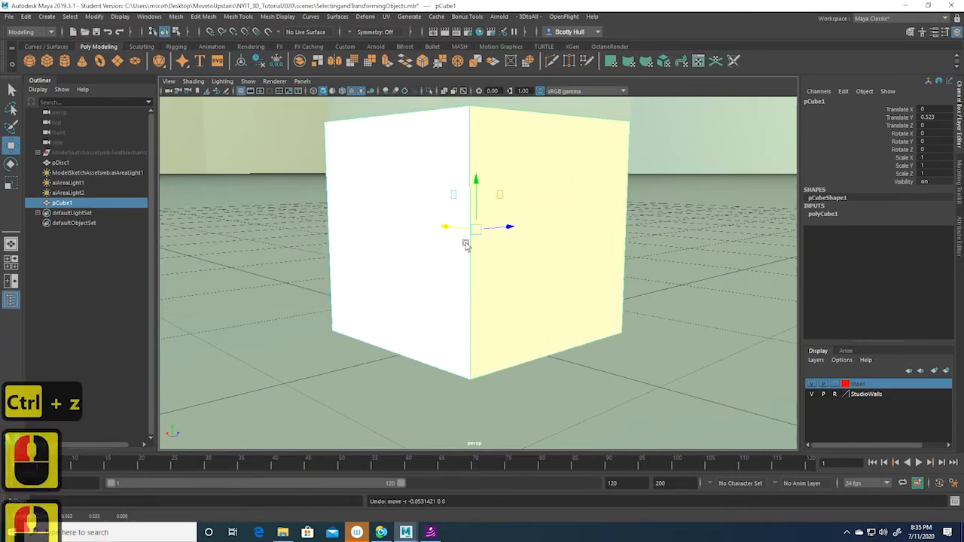
Create a polygon sphere and move it beside the cube, to about 2.297 in X and 1.022 in Y
left_click_drag(369, 209, 428, 203, "alt")
scroll(422, 212, "down", 2)
middle_click_drag(415, 215, 428, 271, "alt")
middle_click_drag(311, 238, 359, 256, "alt")
scroll(359, 256, "down", 3)
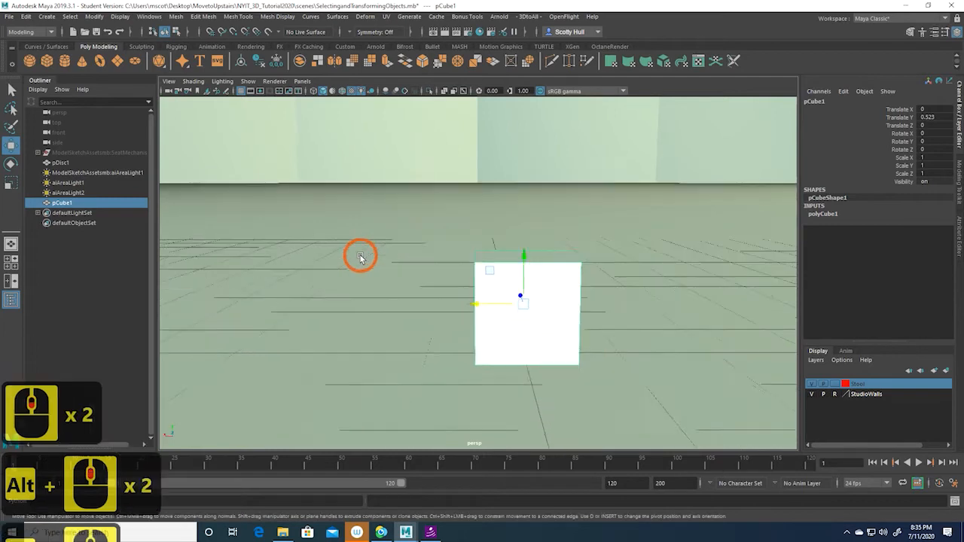
left_click_drag(366, 248, 362, 261, "alt")
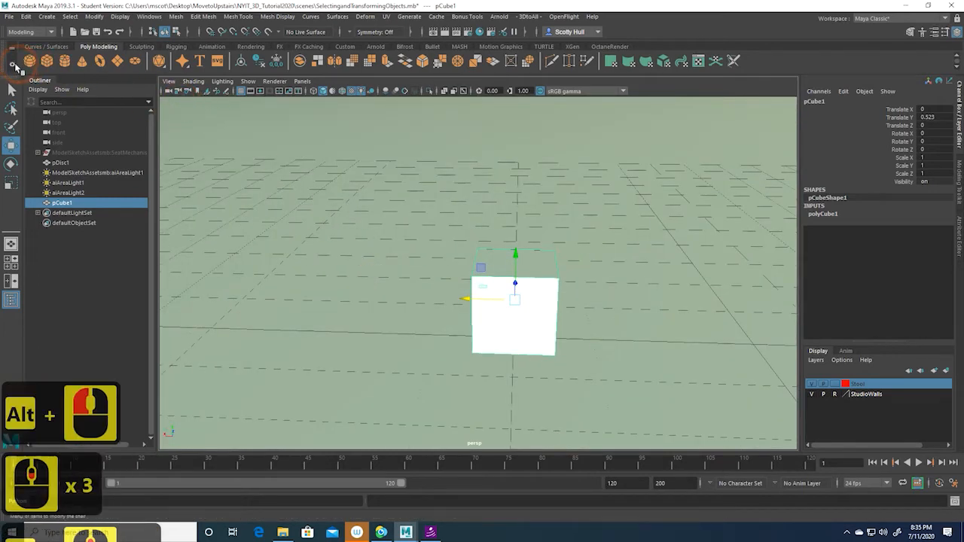
left_click(29, 61)
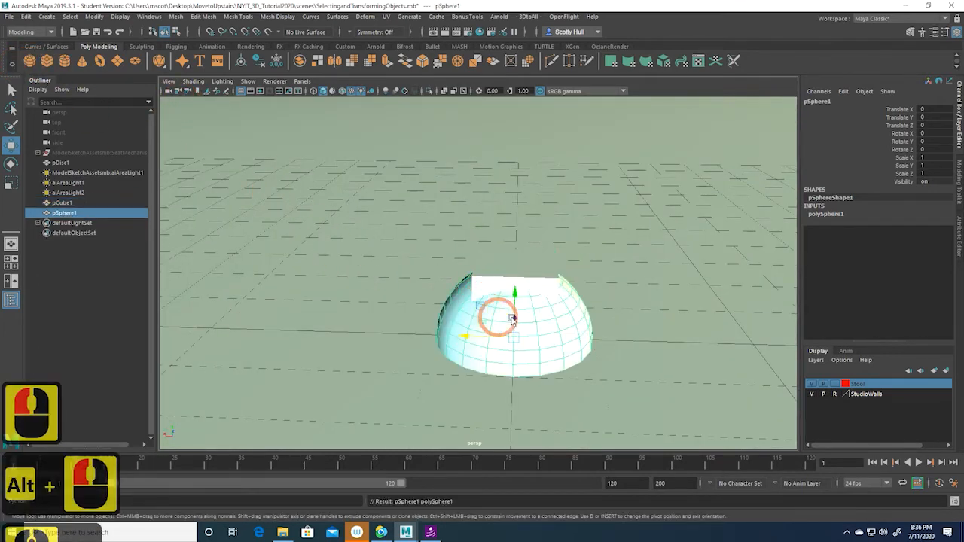
left_click_drag(516, 291, 508, 234)
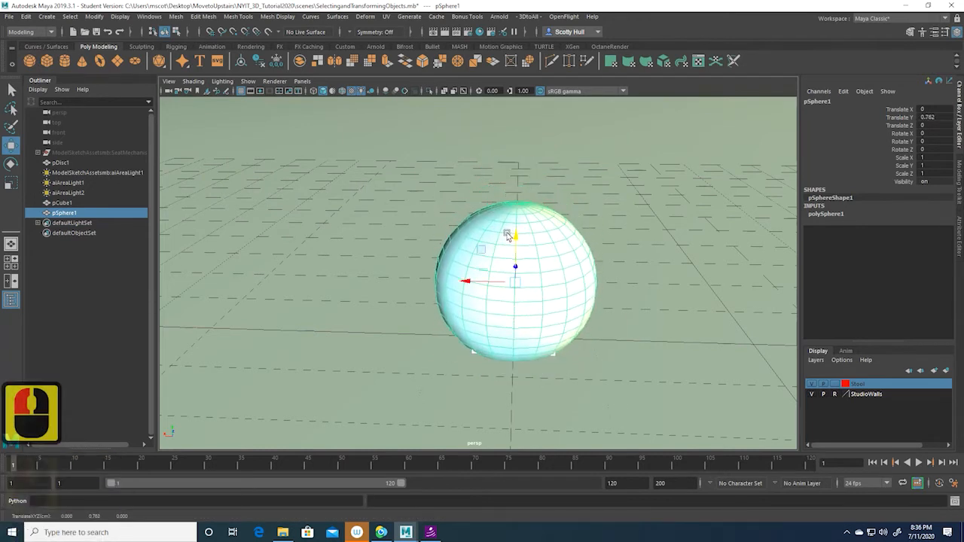
left_click_drag(464, 281, 286, 263)
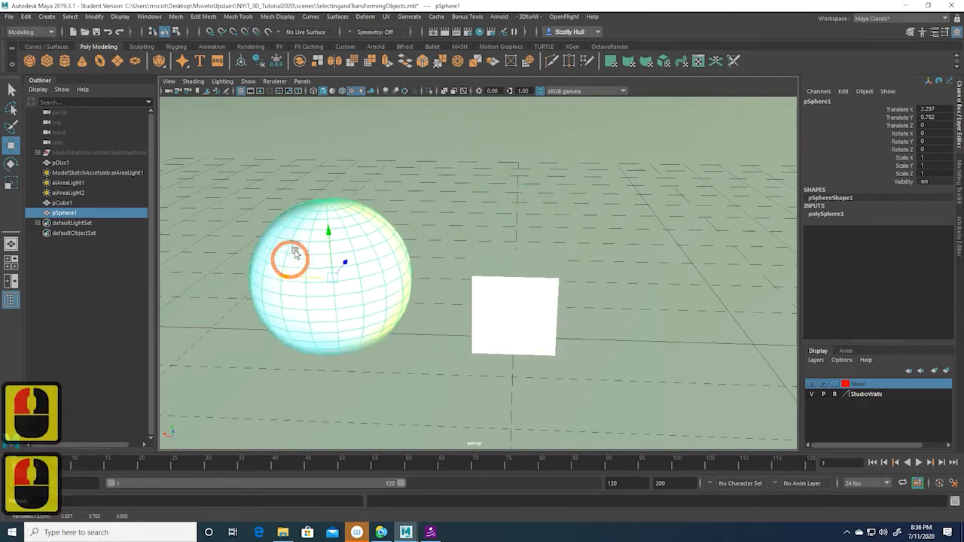
left_click_drag(329, 233, 328, 211)
Try rotating the cube about 5 degrees around its Y axis and undo the rotation
left_click(490, 296)
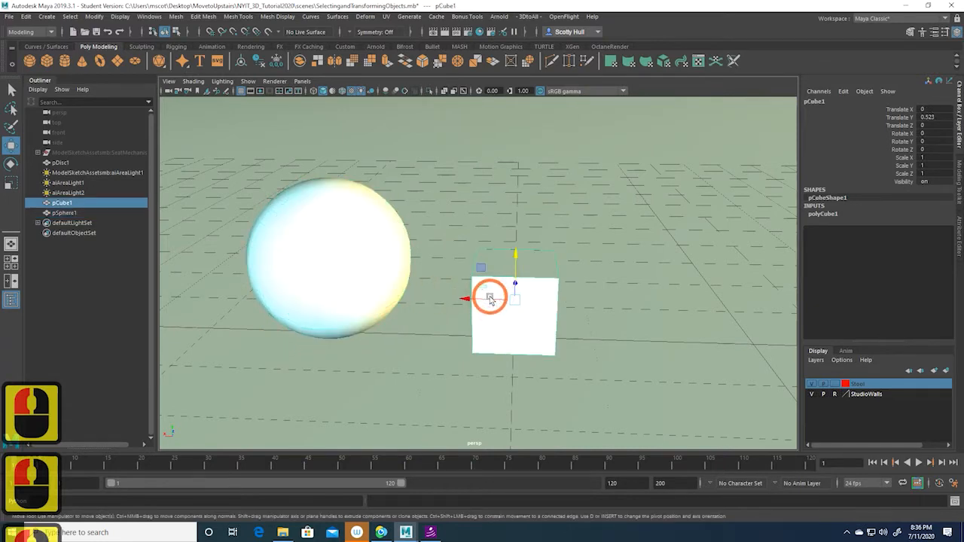
key("e")
mouse_move(502, 316)
left_mouse_down()
mouse_move(495, 306)
mouse_move(503, 318)
left_mouse_up()
key("ctrl+z")
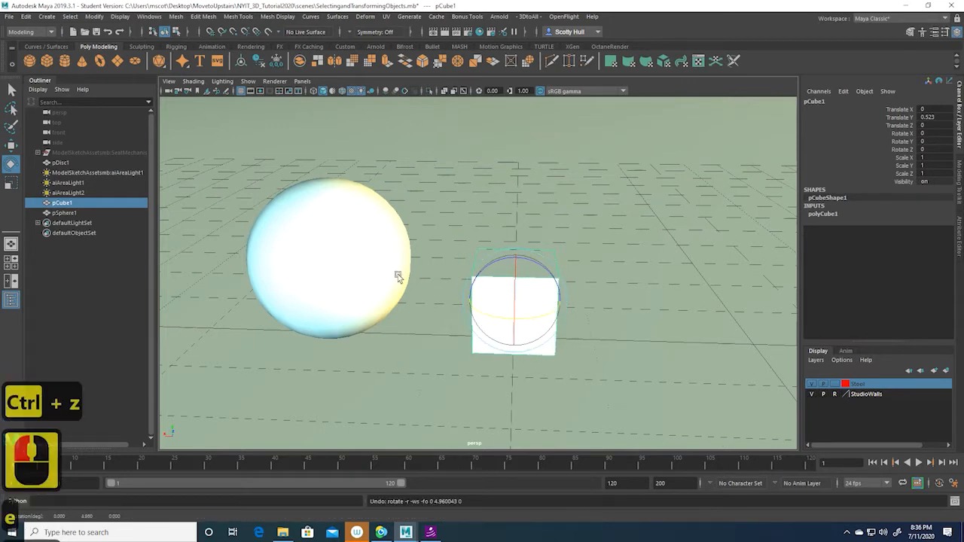
Try rotating the sphere about 30 degrees around its Y axis, undo the rotation and clear the selection
left_click(349, 254)
key("e")
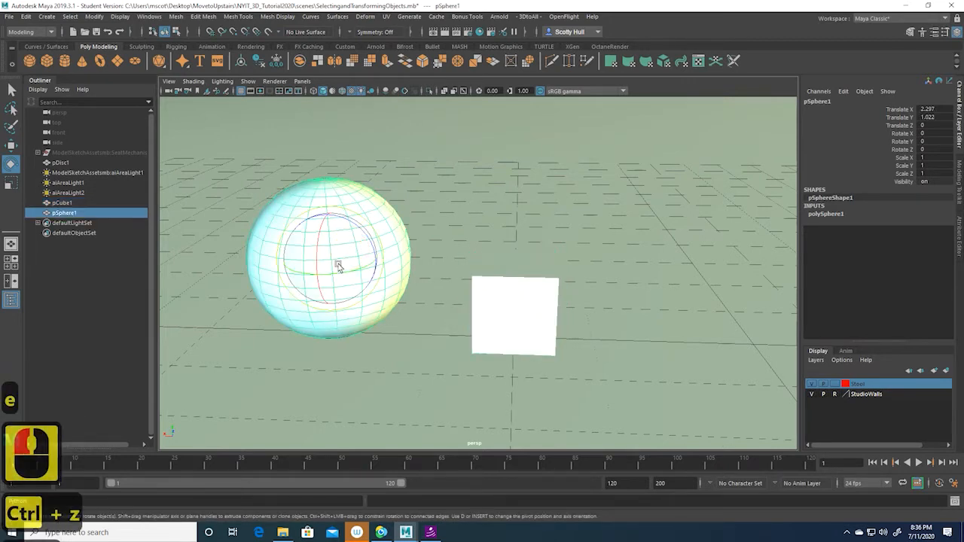
left_click_drag(337, 277, 361, 273)
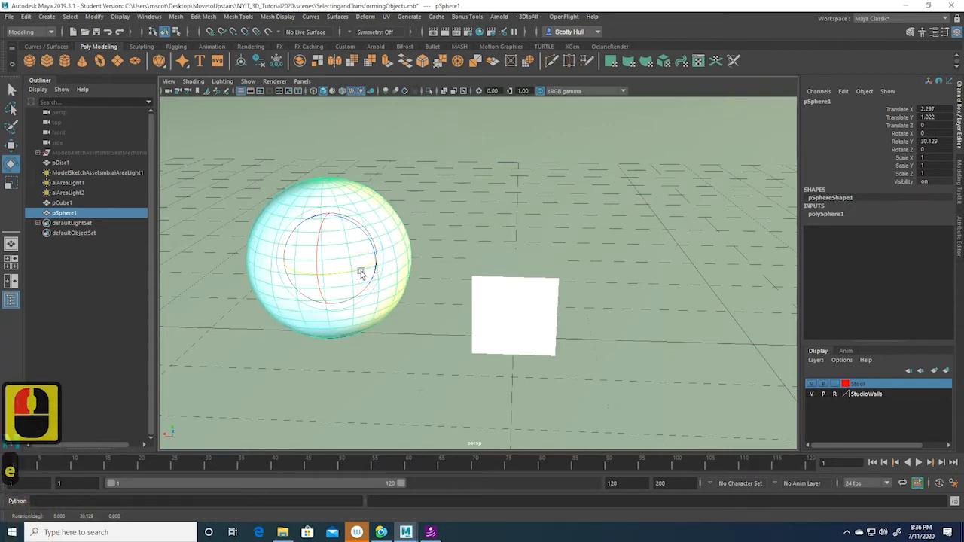
key("ctrl+z")
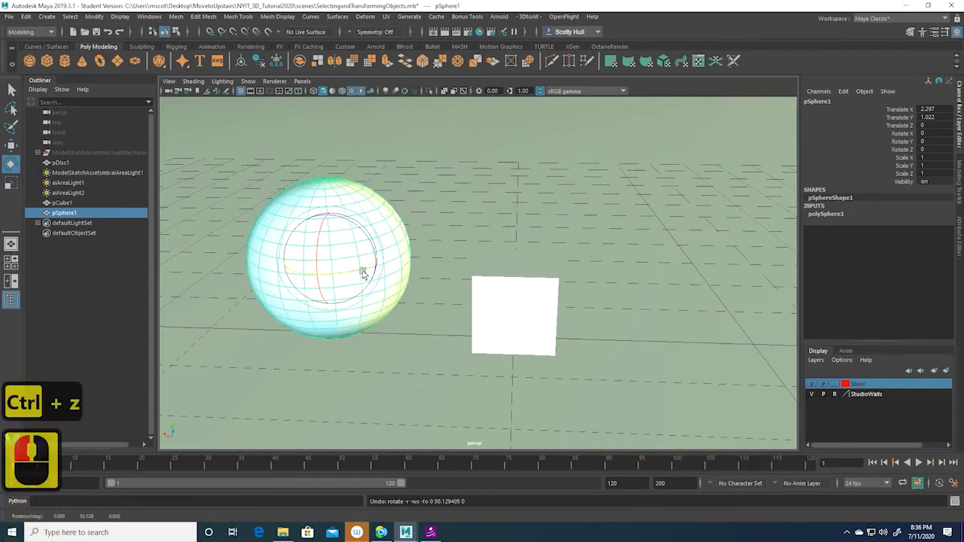
left_click(496, 211)
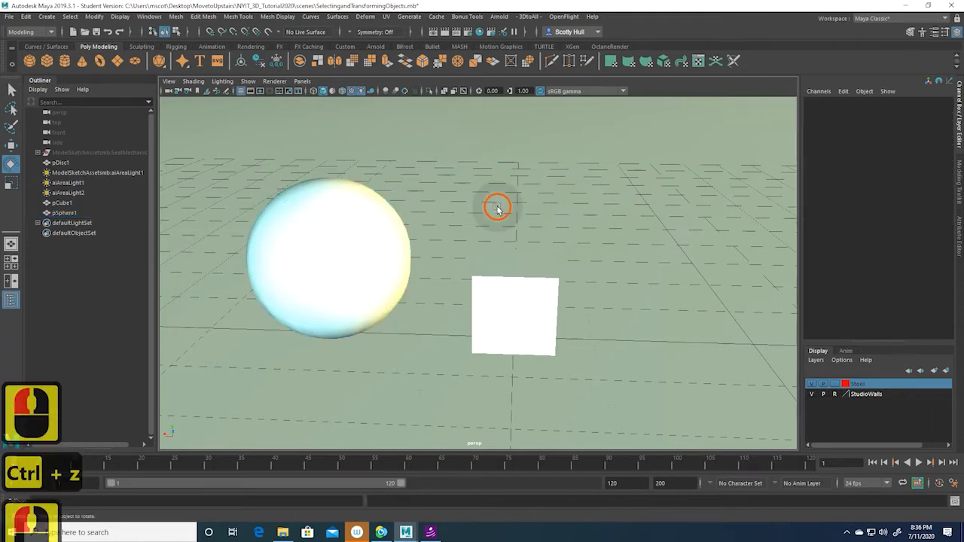
Select the seat mechanism, cube and sphere in turn to compare their scene hierarchy entries with the objects in the viewport
left_click_drag(592, 190, 547, 176, "alt")
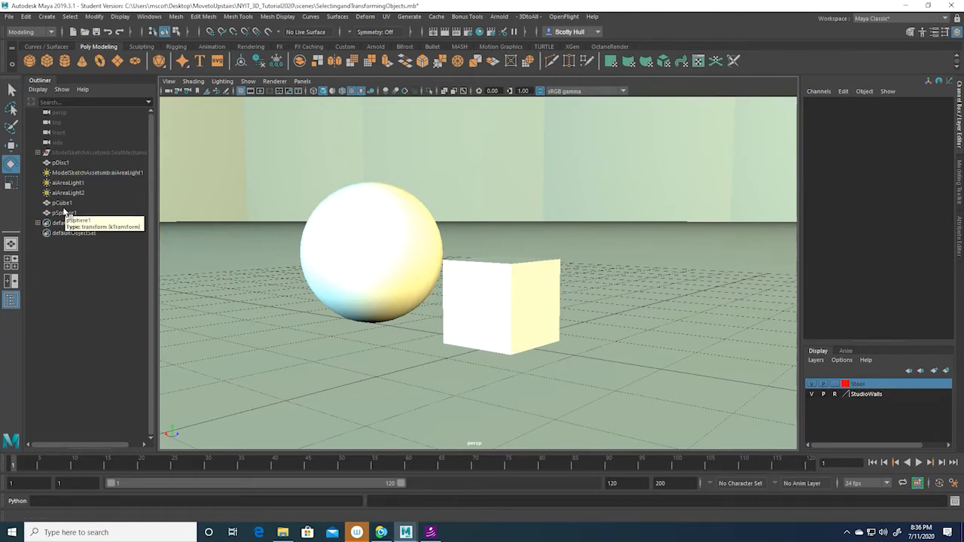
left_click(78, 155)
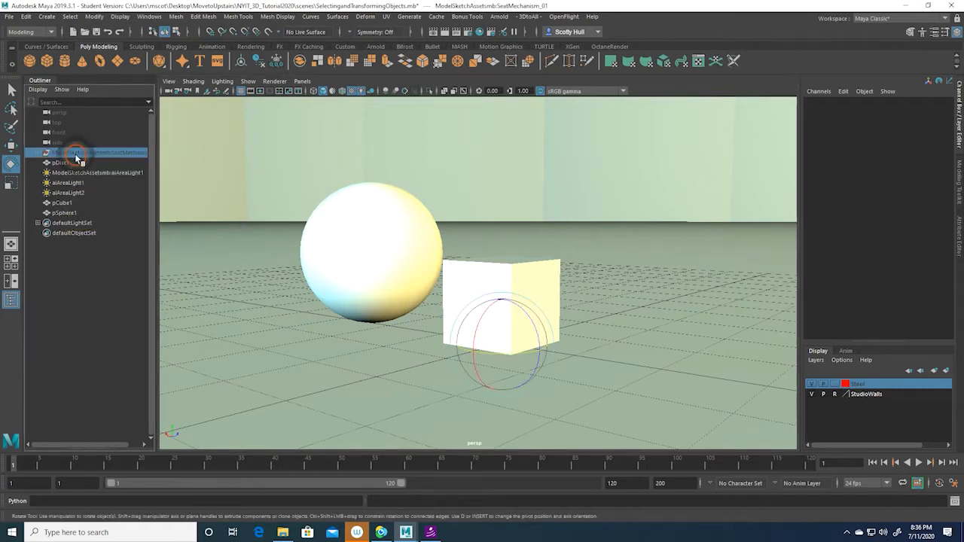
left_click(66, 203)
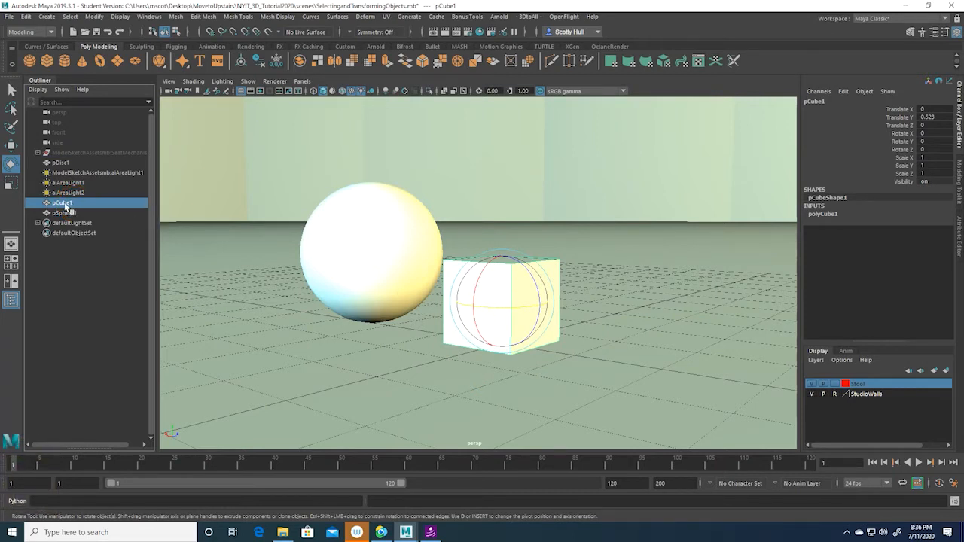
left_click(547, 228)
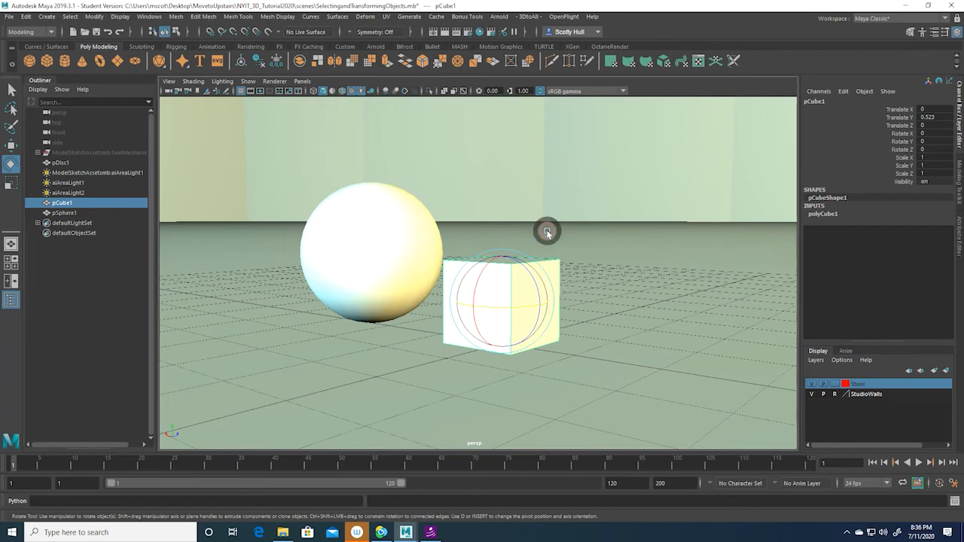
left_click(82, 203)
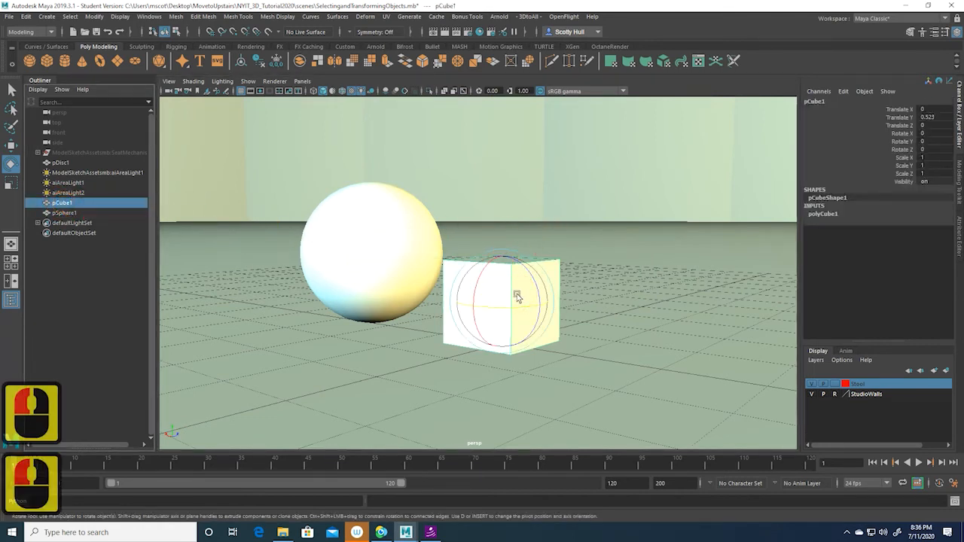
left_click(578, 217)
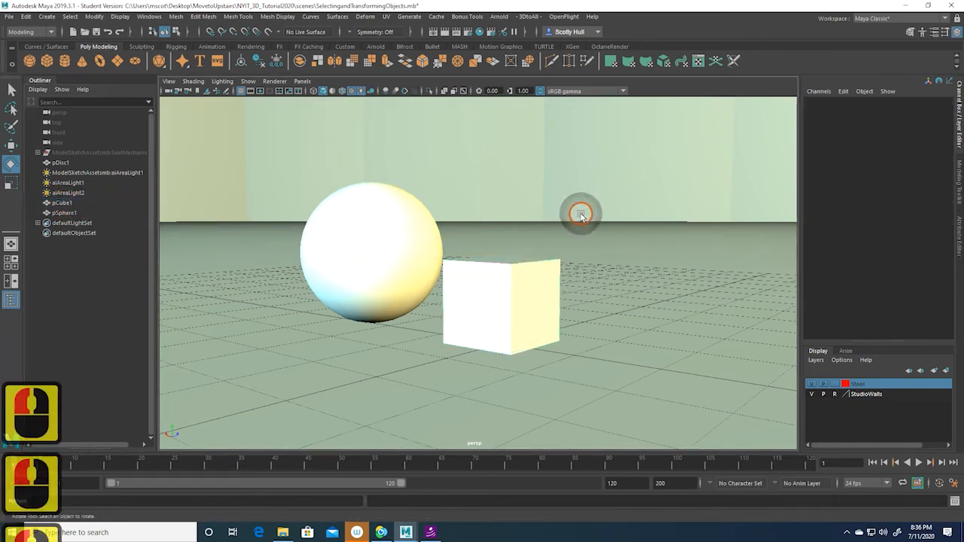
left_click(531, 280)
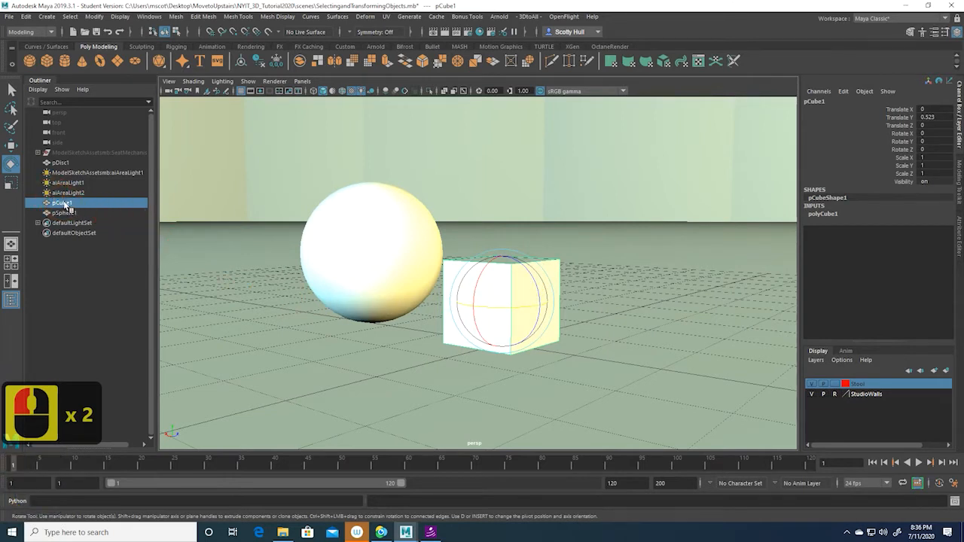
left_click(344, 226)
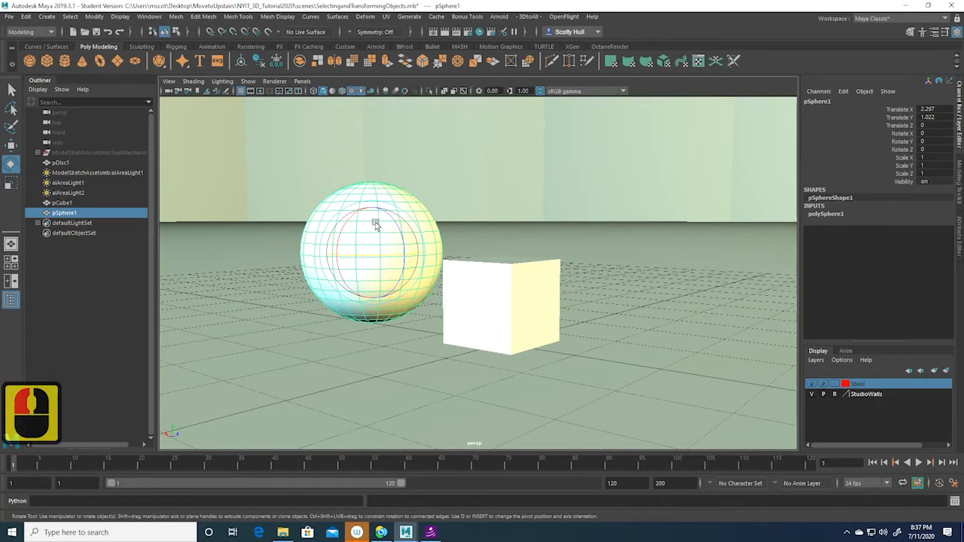
left_click(502, 294)
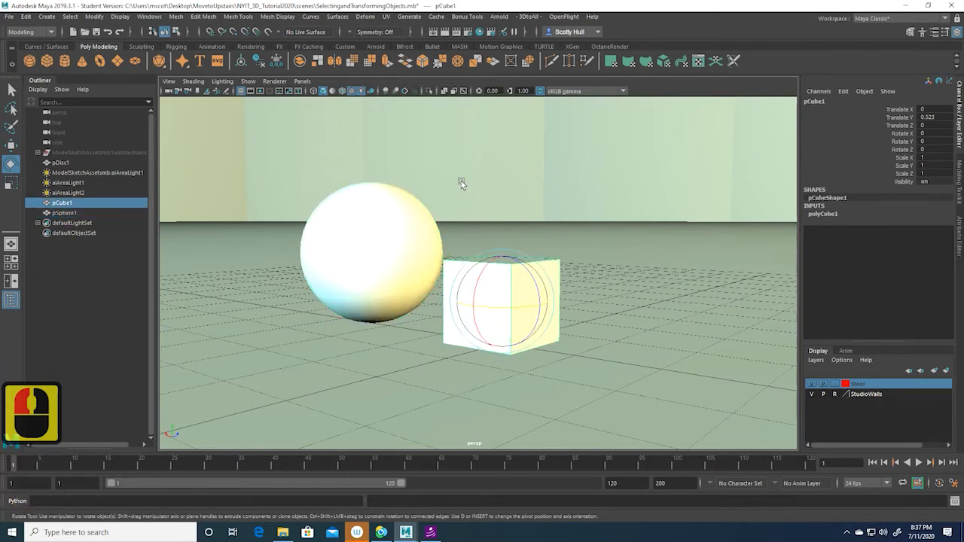
left_click_drag(461, 183, 512, 185, "alt")
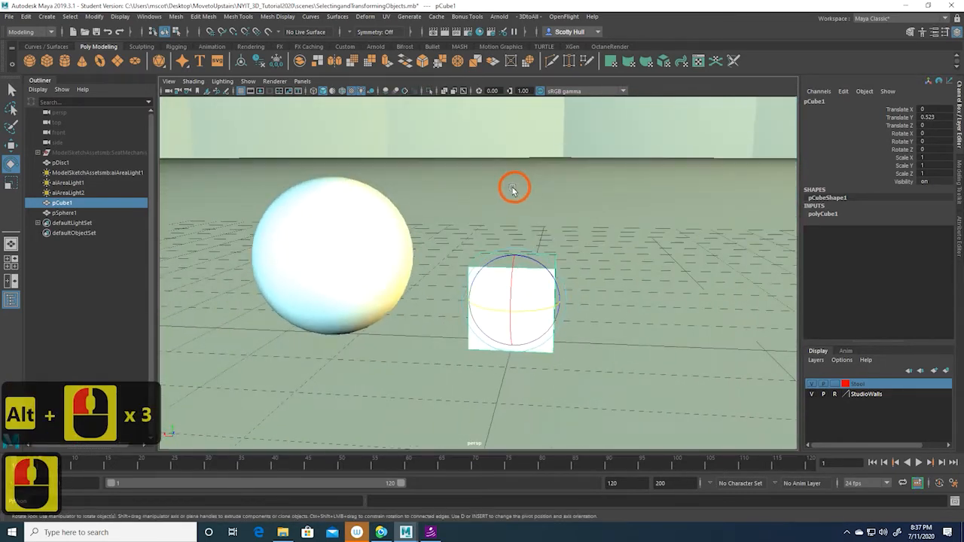
left_click(363, 239)
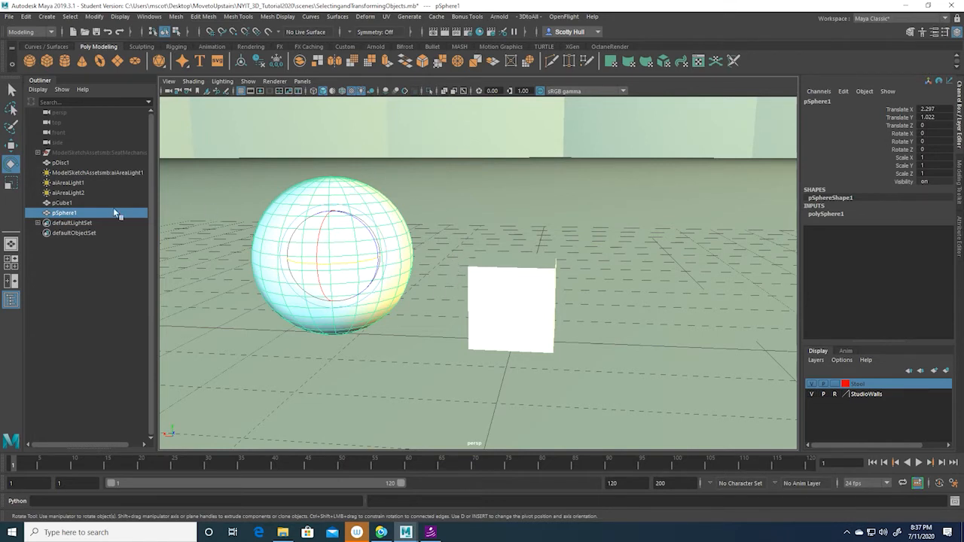
Parent the cube to the sphere, selecting the cube first and the sphere last
left_click(60, 205)
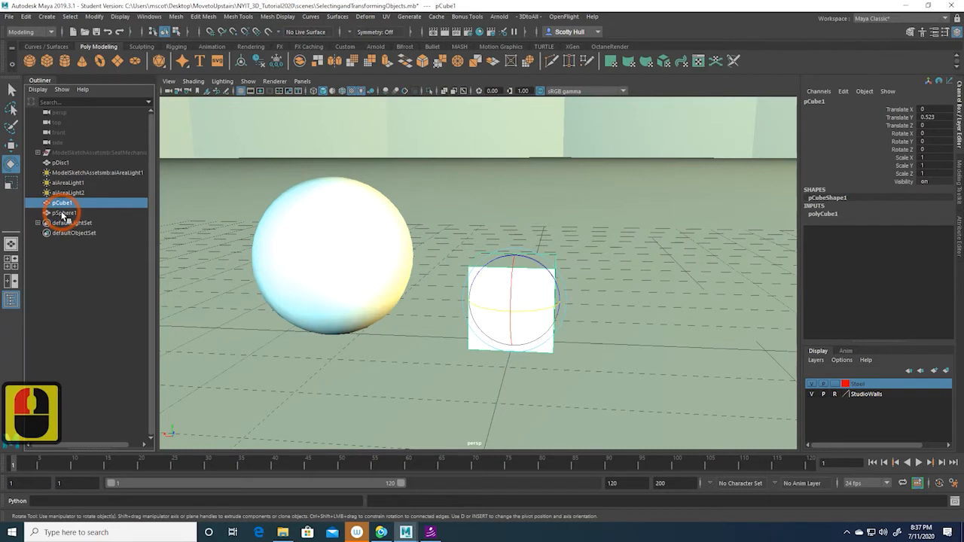
left_click(64, 214, "shift")
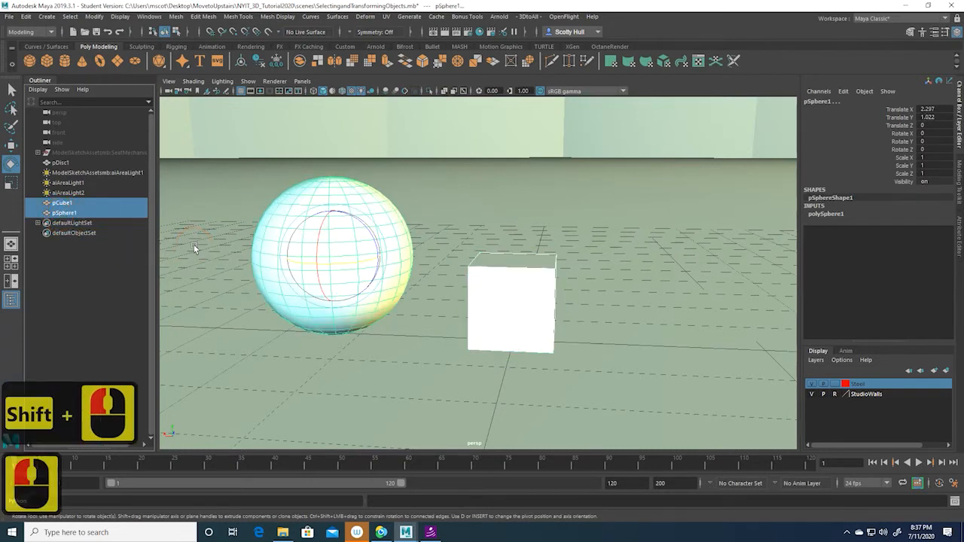
key("p")
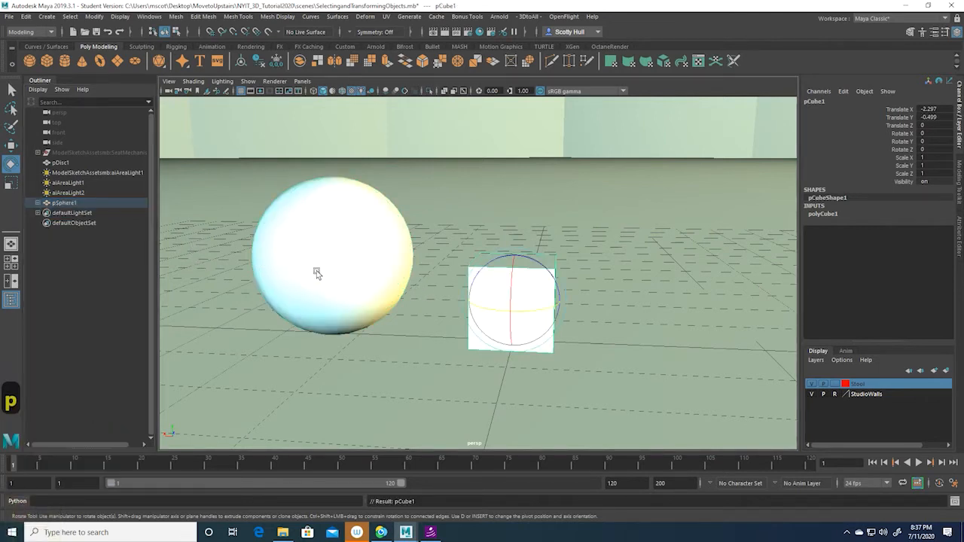
Expand the sphere's entry in the scene hierarchy and select the cube nested beneath it
left_click(81, 204)
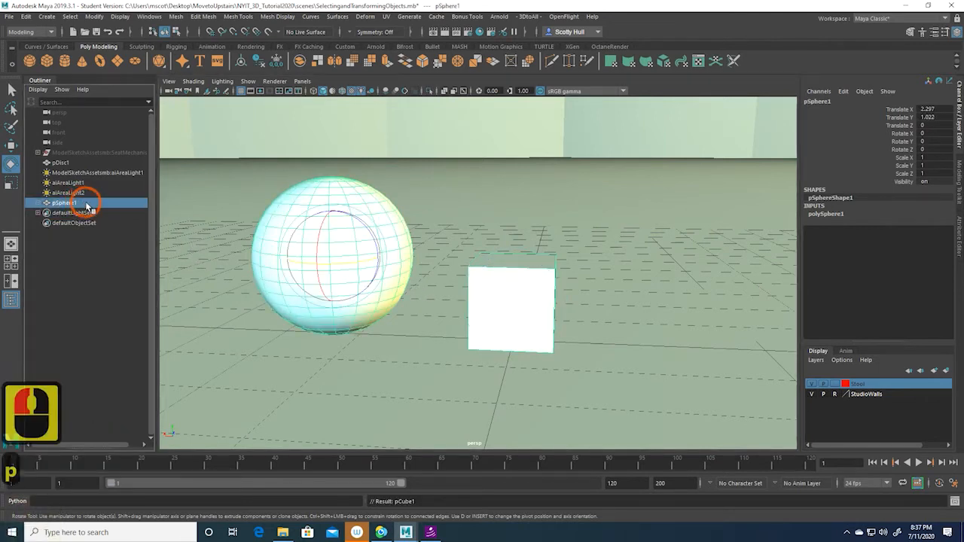
left_click(38, 204)
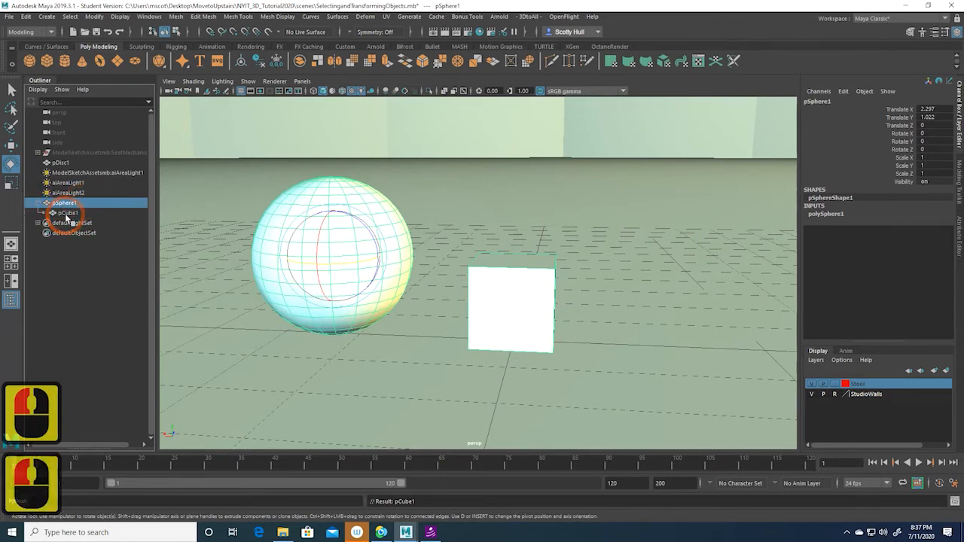
left_click(67, 214)
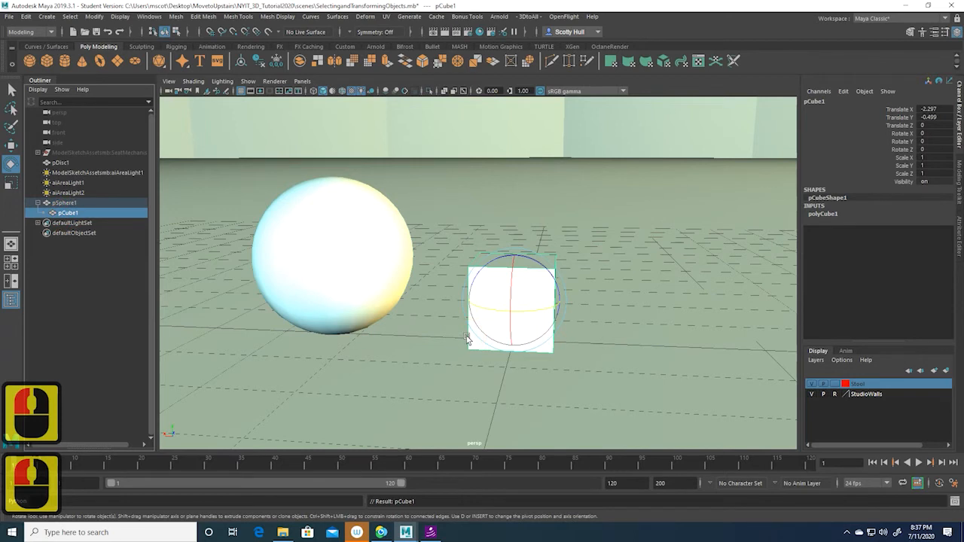
Compare the parent and child entries, then rotate the child cube about 22 degrees around its Z axis
left_click(65, 204)
left_click(68, 214)
left_click(529, 311)
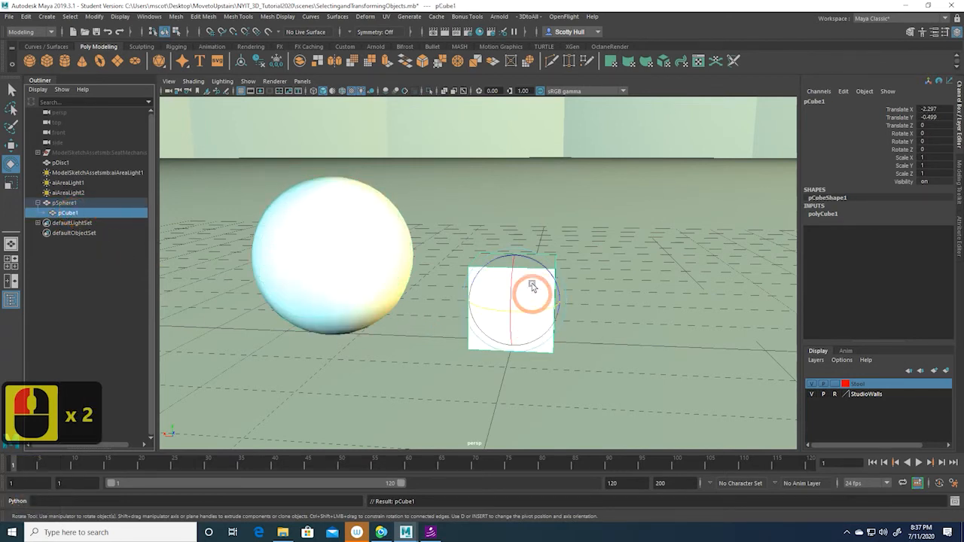
left_click_drag(523, 264, 517, 295)
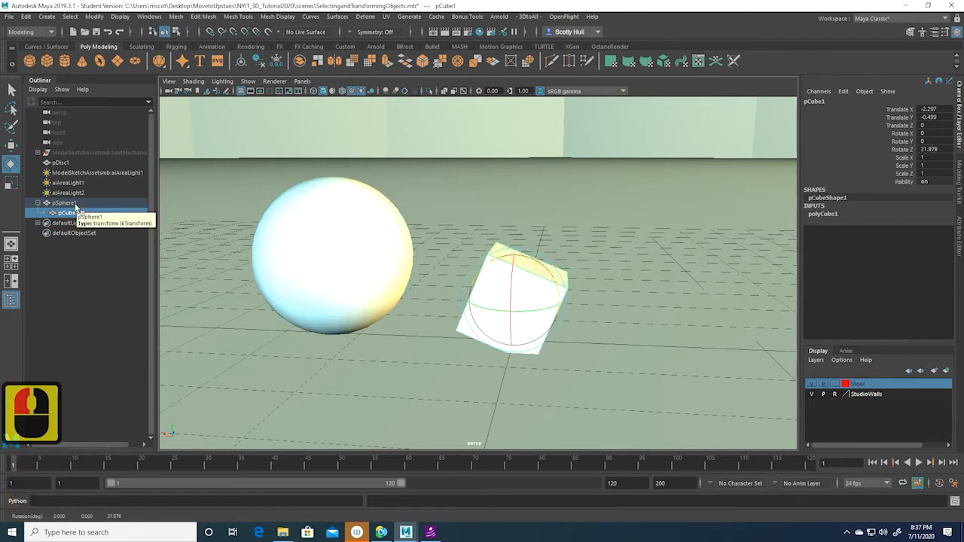
Rotate the parent sphere around its Z axis to about -32 degrees, carrying the cube along
left_click(302, 239)
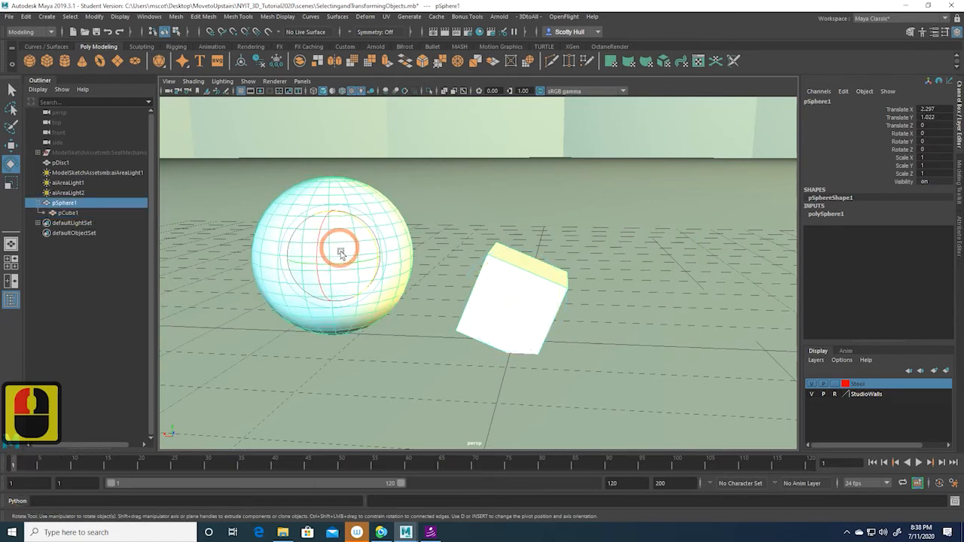
left_click_drag(376, 245, 319, 248)
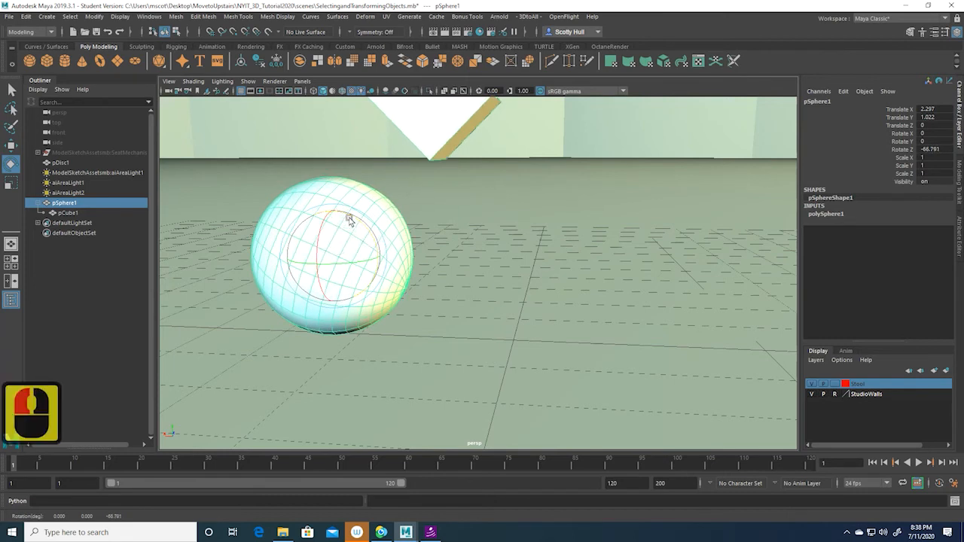
left_click_drag(349, 215, 363, 229)
left_click_drag(365, 238, 364, 238)
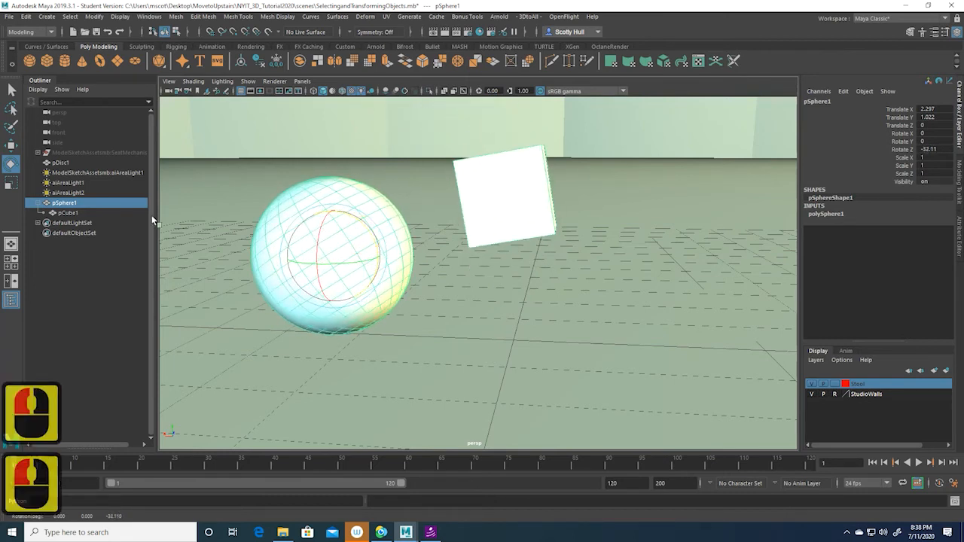
Rotate only the child cube freely to about -43, 4 and 32 degrees in X, Y and Z
left_click(68, 214)
left_click(503, 228)
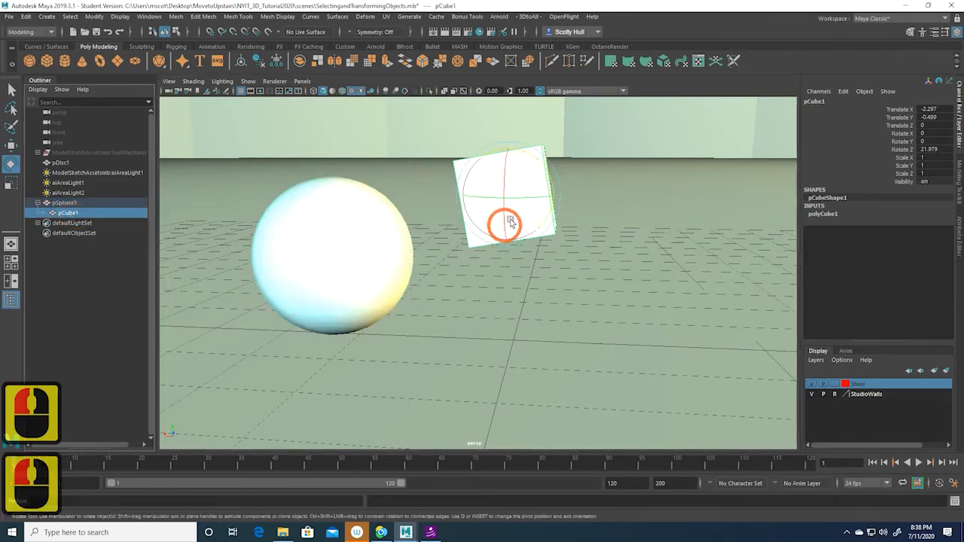
left_click_drag(520, 197, 500, 195)
Try rotating the parent sphere freely to about -5, 12 and -29 degrees in X, Y and Z, and undo the rotation
left_click(296, 247)
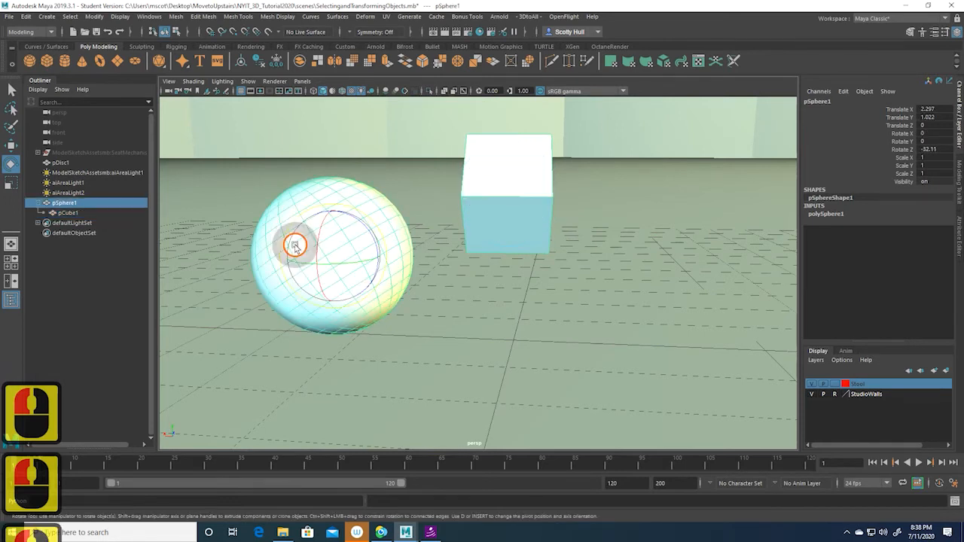
mouse_move(338, 259)
left_mouse_down()
mouse_move(320, 262)
mouse_move(350, 259)
left_mouse_up()
key("ctrl+shift+z")
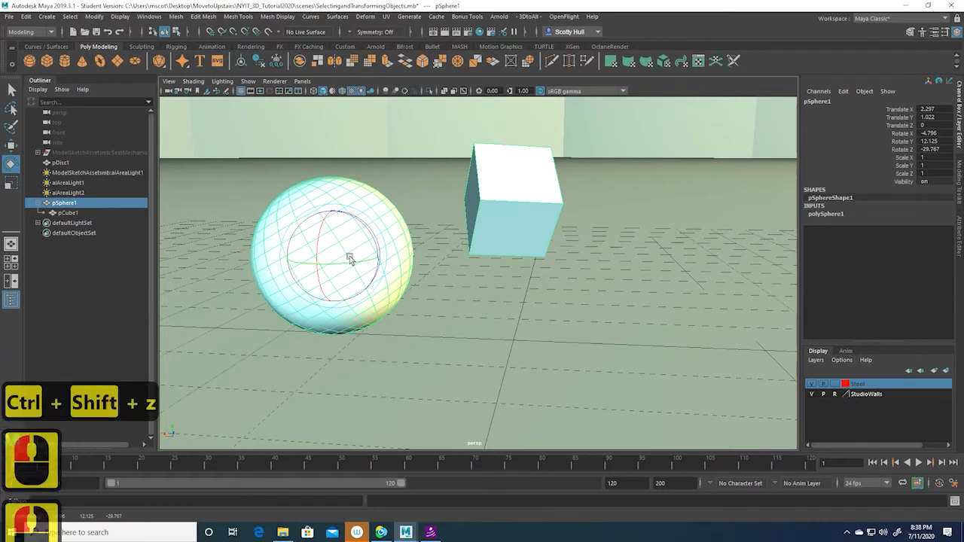
key("ctrl+z")
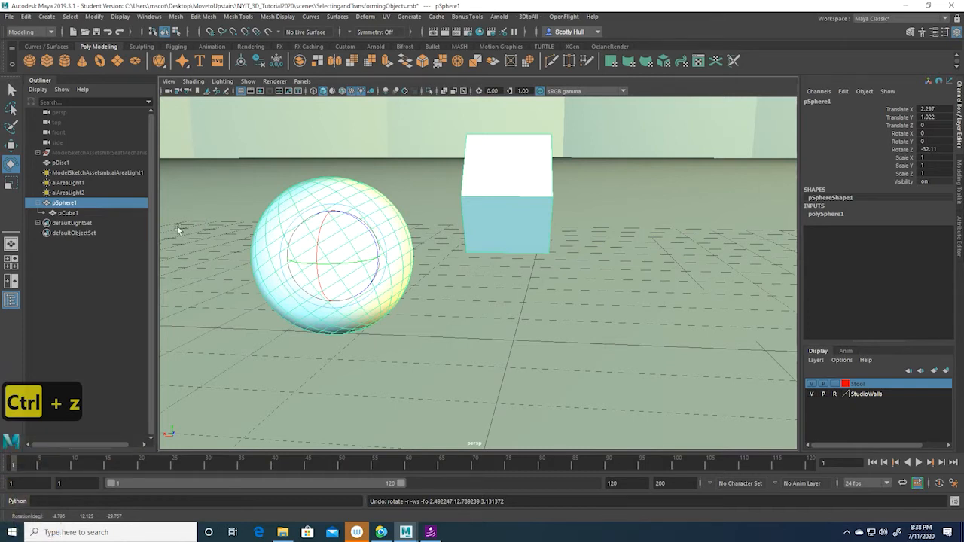
Unparent the cube by moving its entry out from under the sphere in the scene hierarchy
left_click(72, 214)
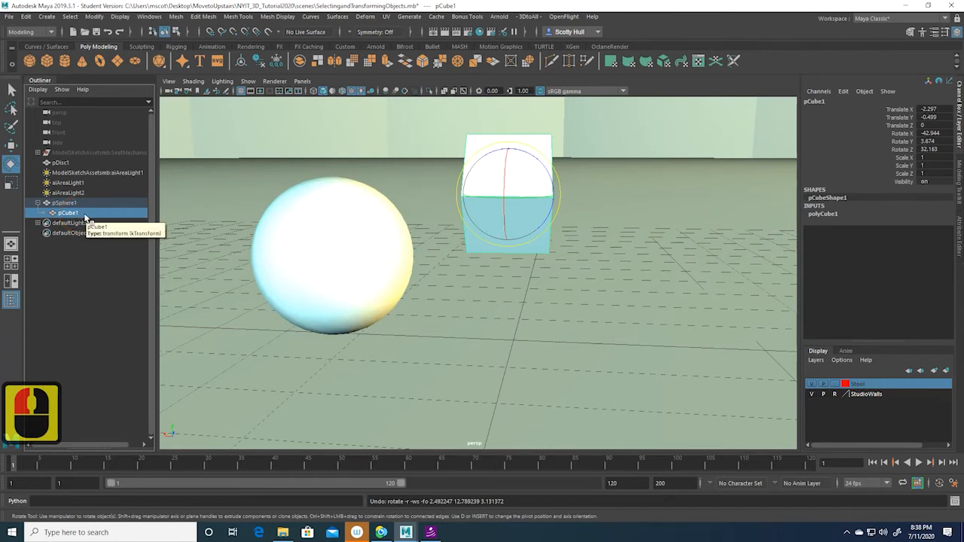
left_click(84, 215)
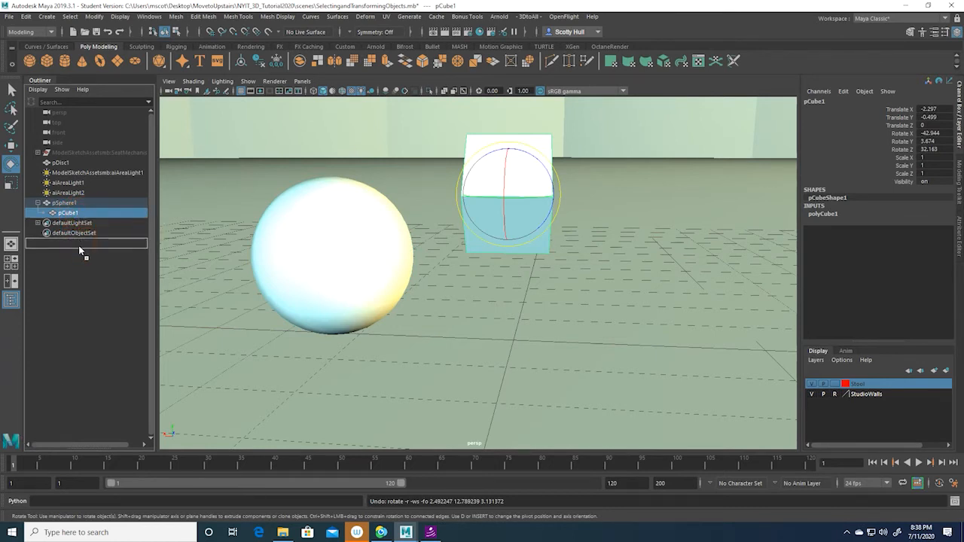
middle_click_drag(79, 246, 78, 244)
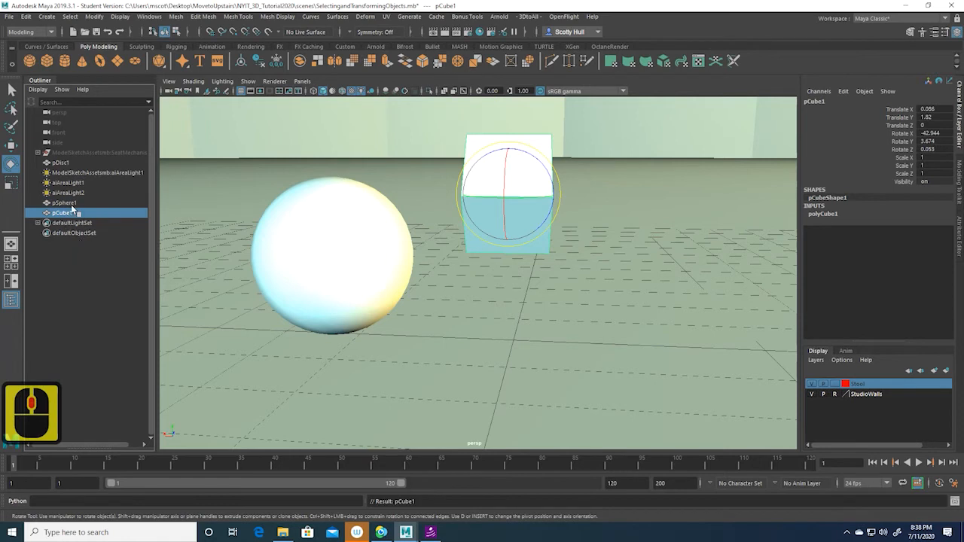
Select the sphere and cube separately to check them, and undo back to before the unparenting
left_click(66, 203)
left_click(67, 213)
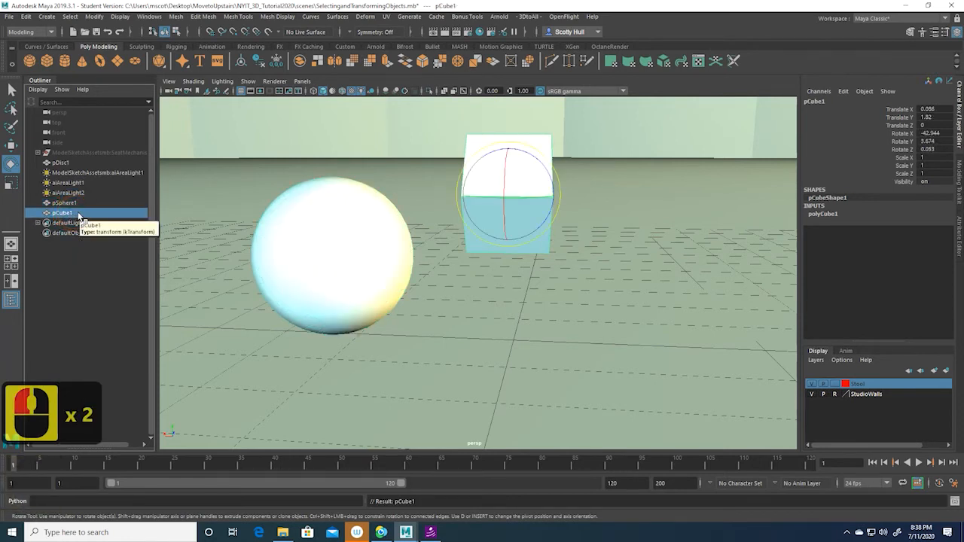
key("ctrl+z")
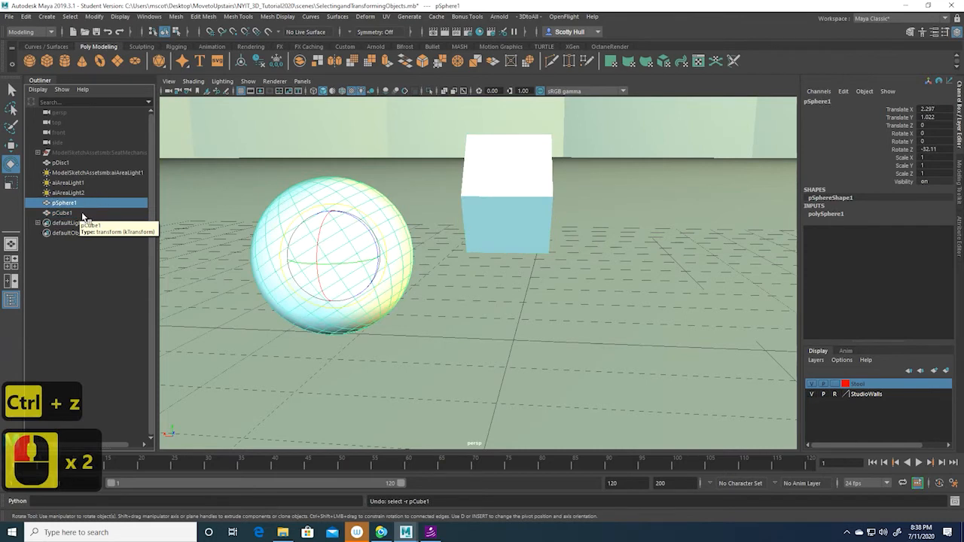
key("ctrl+z")
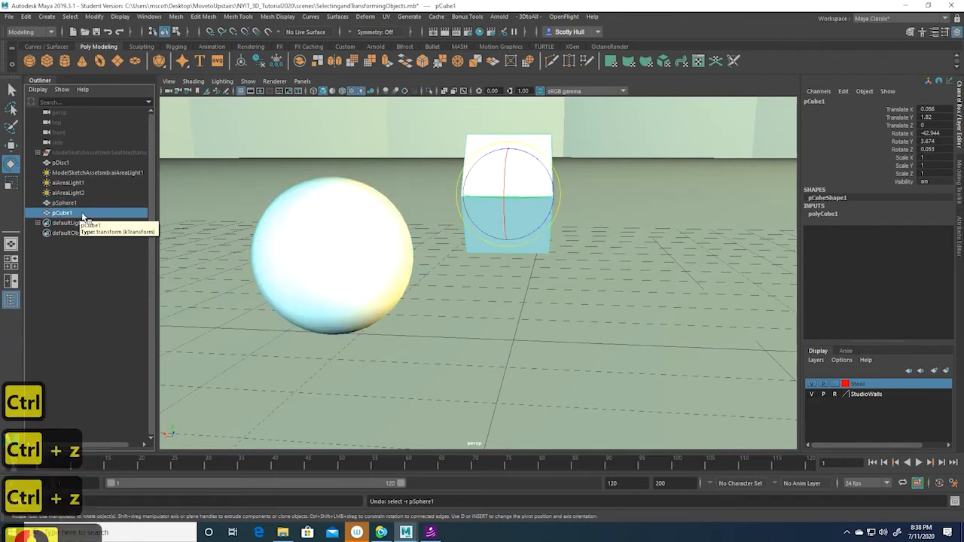
key("ctrl+z")
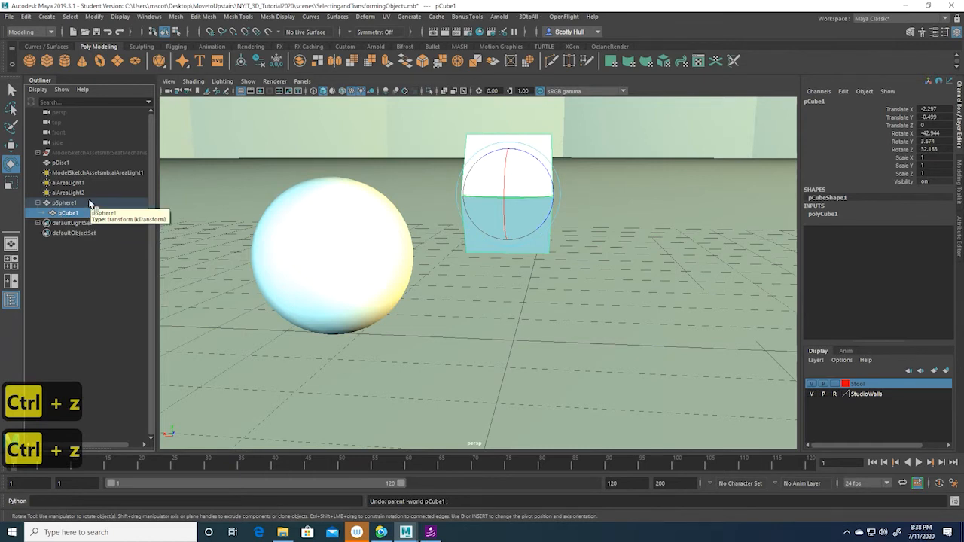
Unparent the cube from the sphere with the Unparent command while both are selected, and select the sphere alone
left_click(89, 202, "shift")
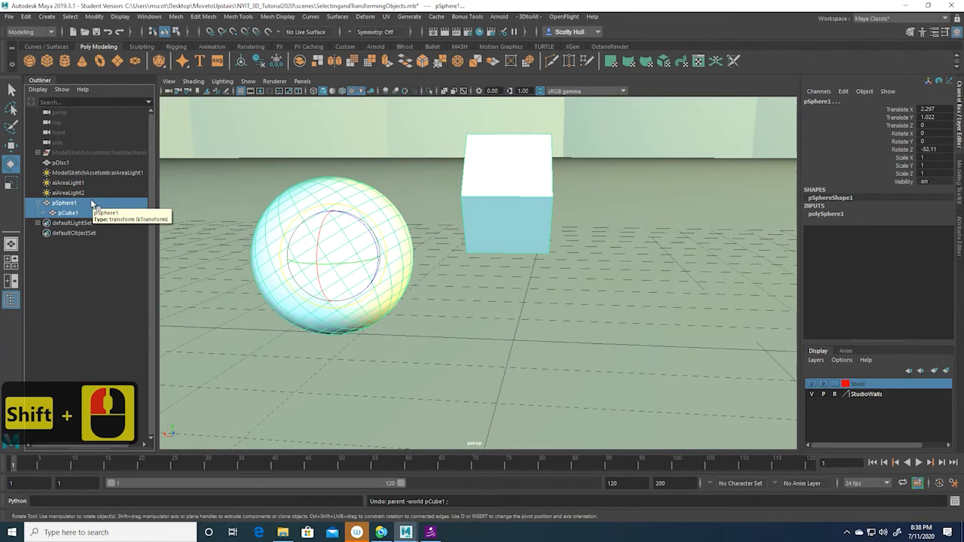
key("shift+p")
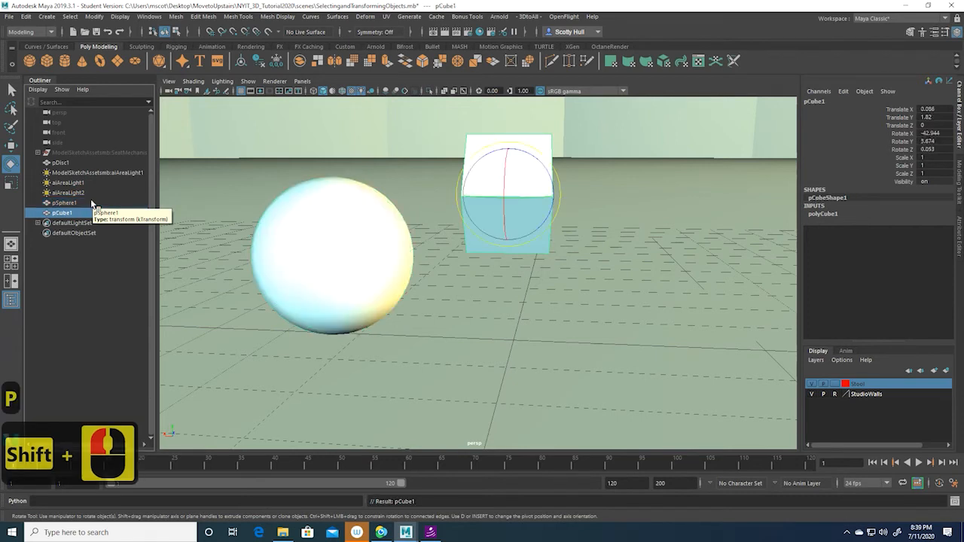
left_click(284, 306)
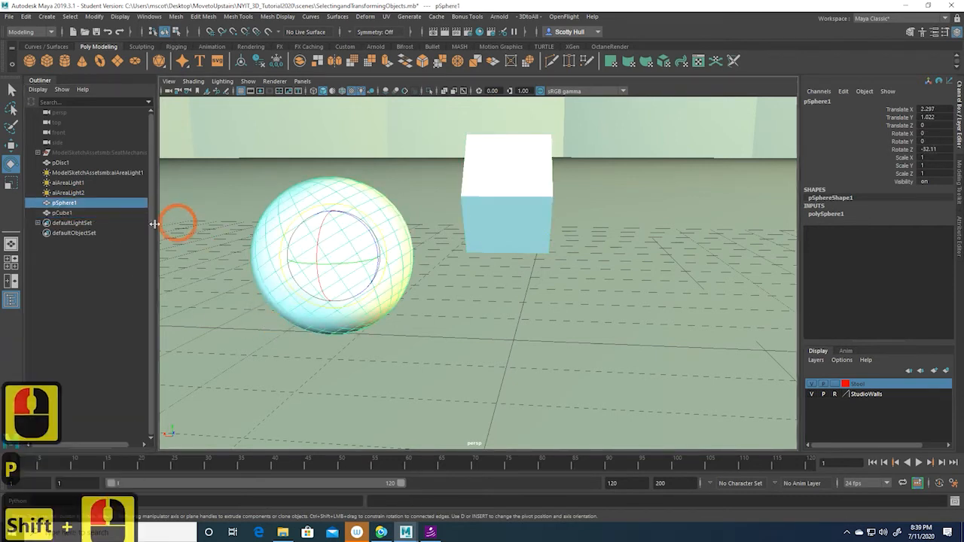
Select the cube and the sphere together and delete them
left_click(64, 213)
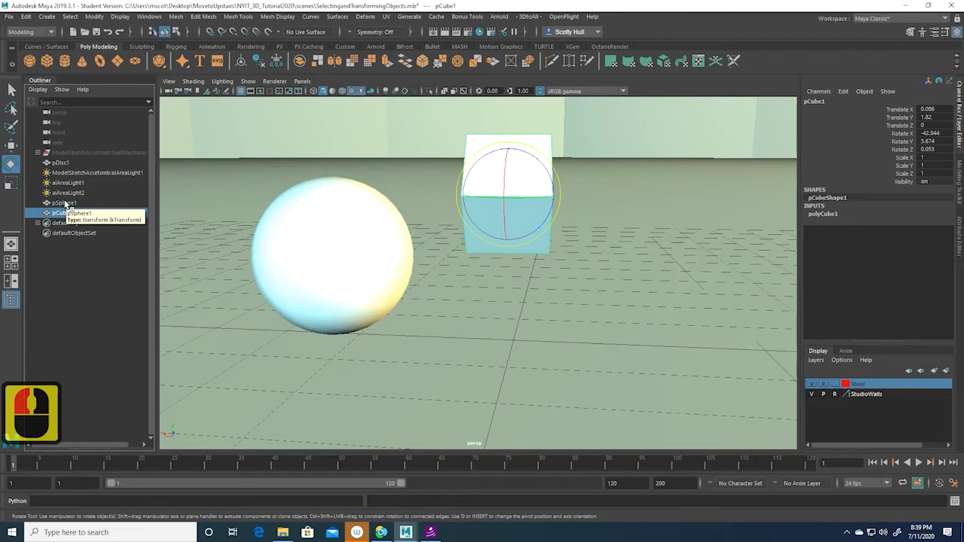
left_click(88, 203, "shift")
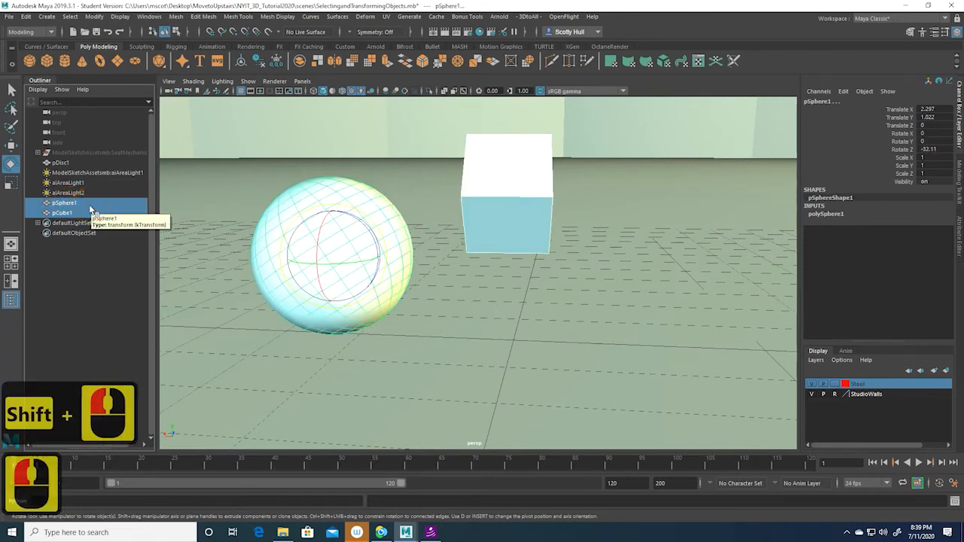
key("Delete")
Unhide the seat mechanism group so the stool shows in the scene
left_click(139, 154)
key("shift+h")
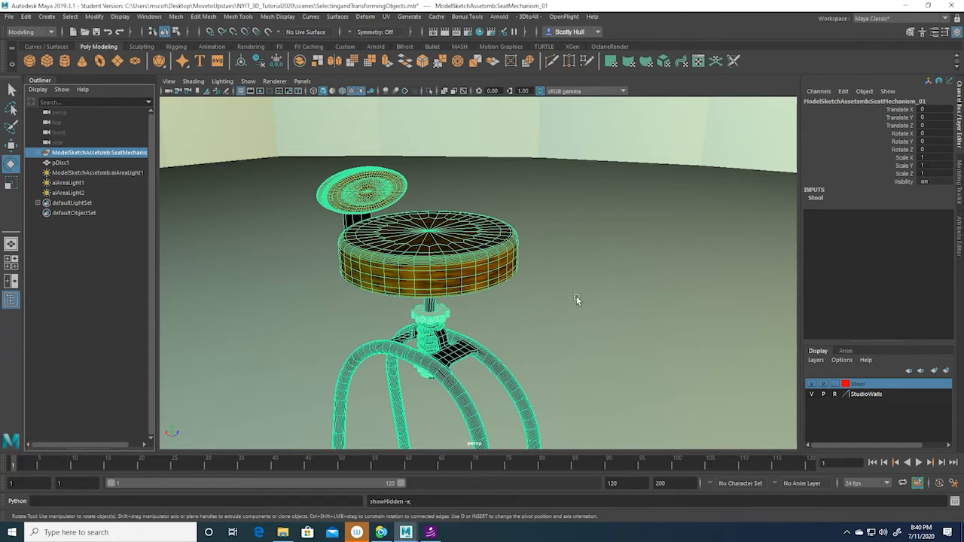
Highlight the StudioWalls display layer and try to select the studio walls and floor in the viewport
left_click(868, 395)
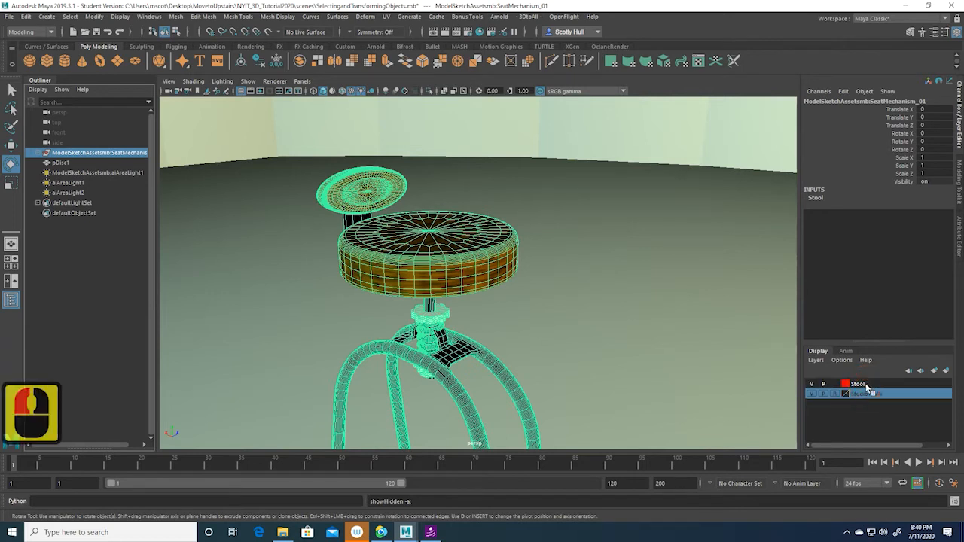
left_click(865, 387)
left_click(868, 394)
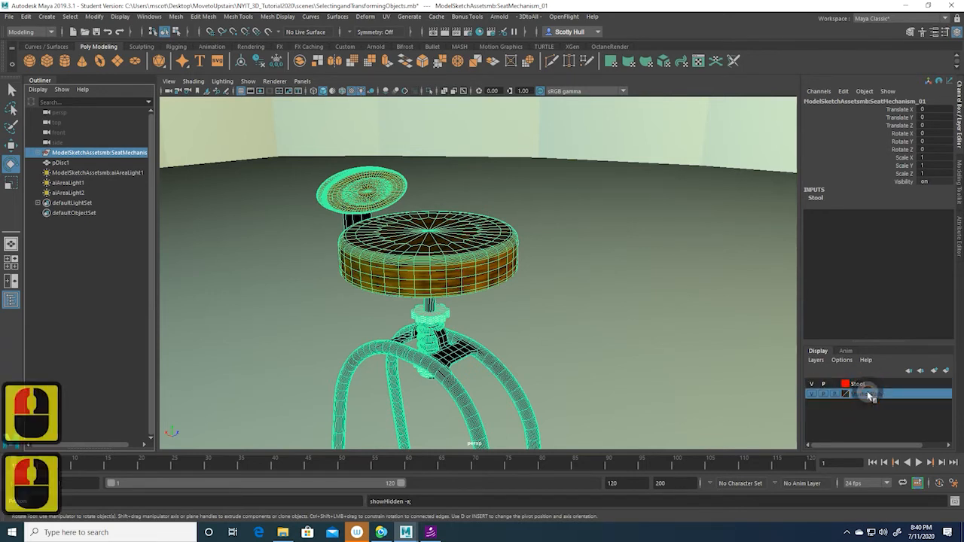
left_click(597, 150)
left_click(698, 135)
left_click(684, 282)
left_click_drag(639, 170, 663, 287)
left_click_drag(604, 176, 595, 247)
left_click_drag(645, 264, 621, 259)
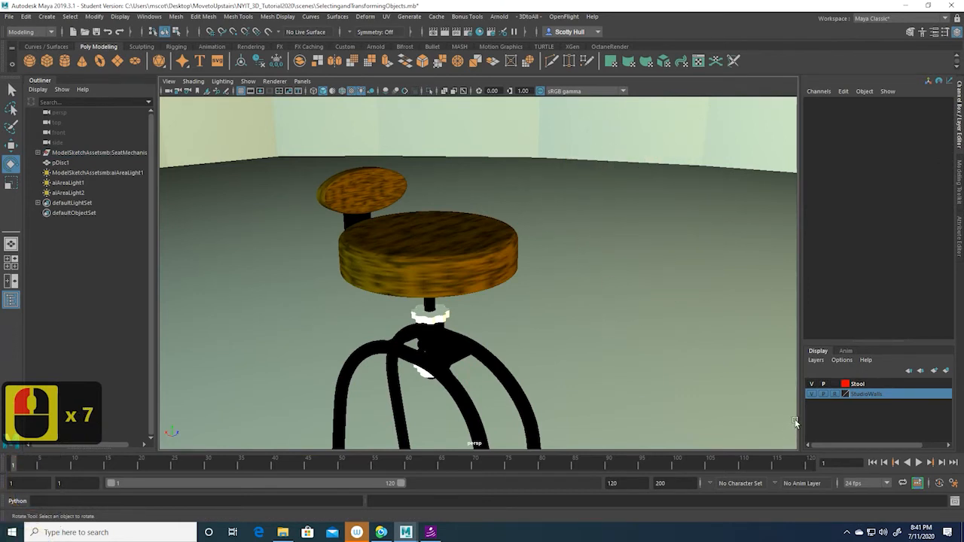
Cycle the display type of the StudioWalls layer and set it to Template
left_click(834, 394)
left_click(834, 393)
left_click(835, 395)
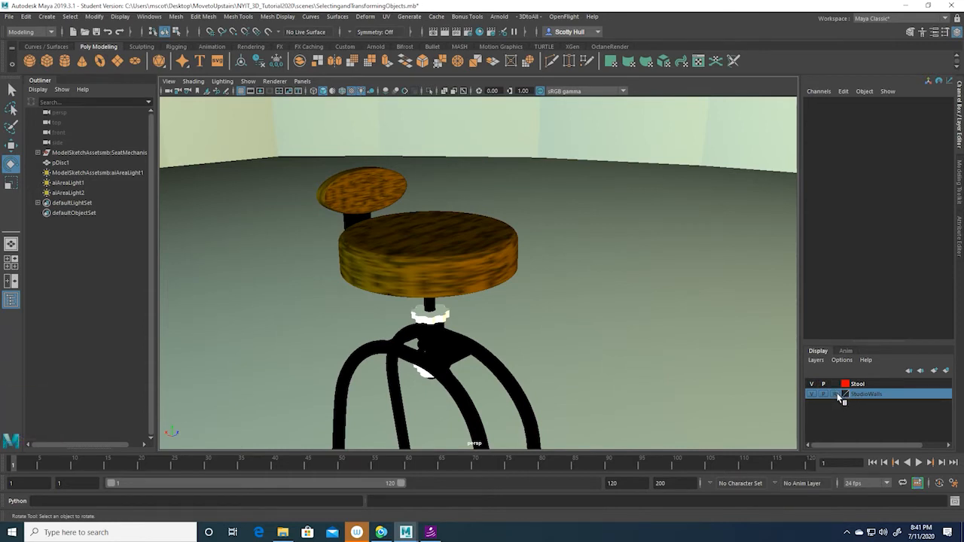
left_click(840, 397)
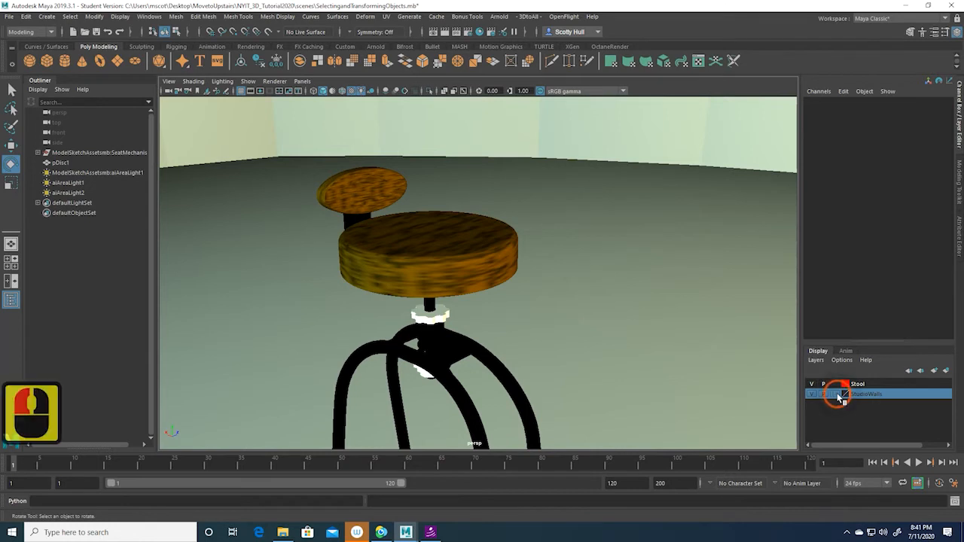
left_click(840, 398)
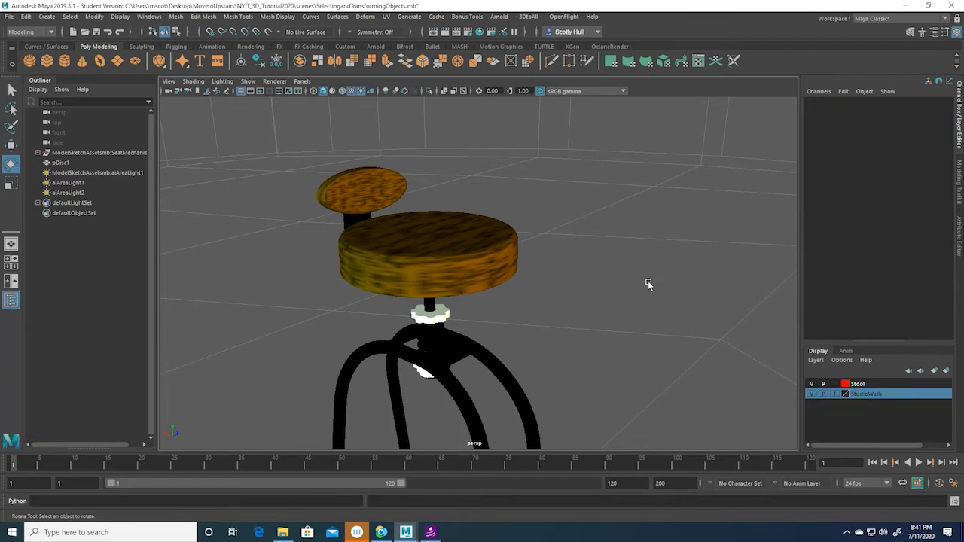
Try to box-select the templated studio walls and floor beside the stool
mouse_move(671, 302)
left_mouse_down("alt")
mouse_move(644, 284)
mouse_move(703, 285)
mouse_move(700, 296)
mouse_move(687, 291)
left_mouse_up("alt")
left_click_drag(645, 239, 660, 299)
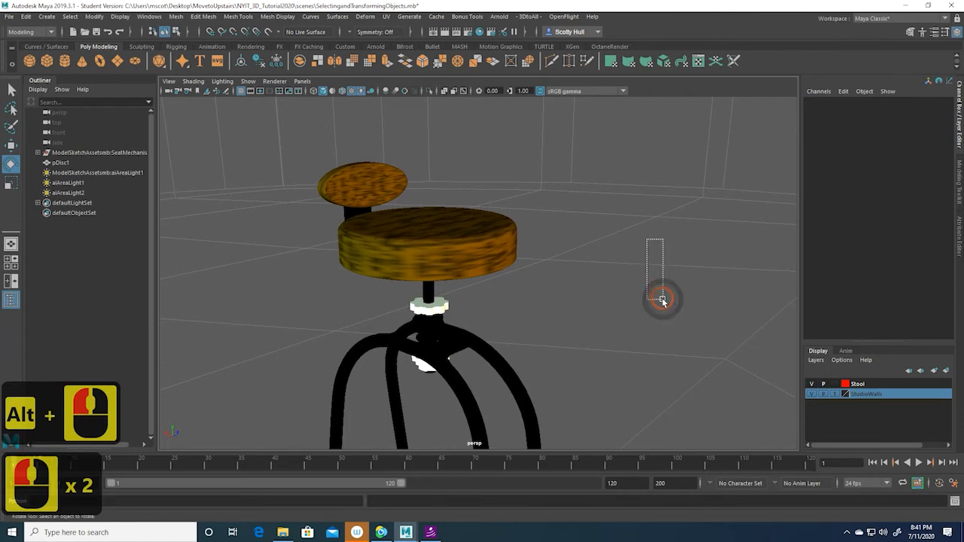
left_click_drag(613, 223, 620, 310)
left_click_drag(613, 266, 606, 317)
left_click_drag(671, 372, 601, 244)
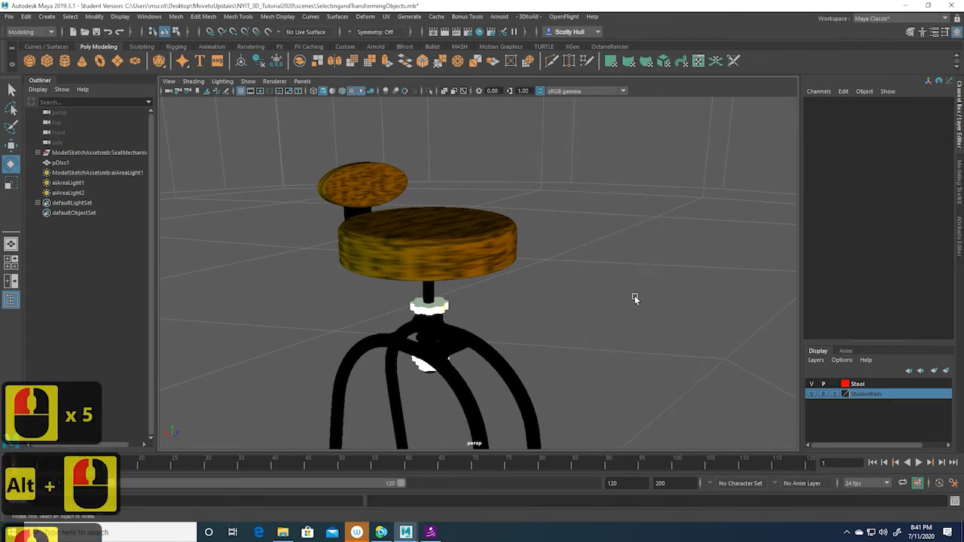
Set the StudioWalls layer to Reference and try selecting the studio floor in the viewport
left_click(835, 395)
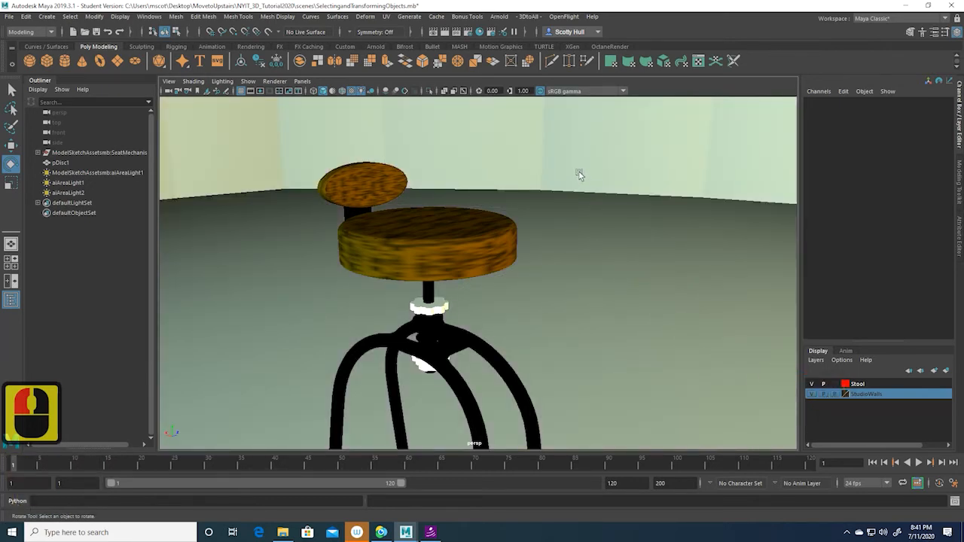
left_click(607, 241)
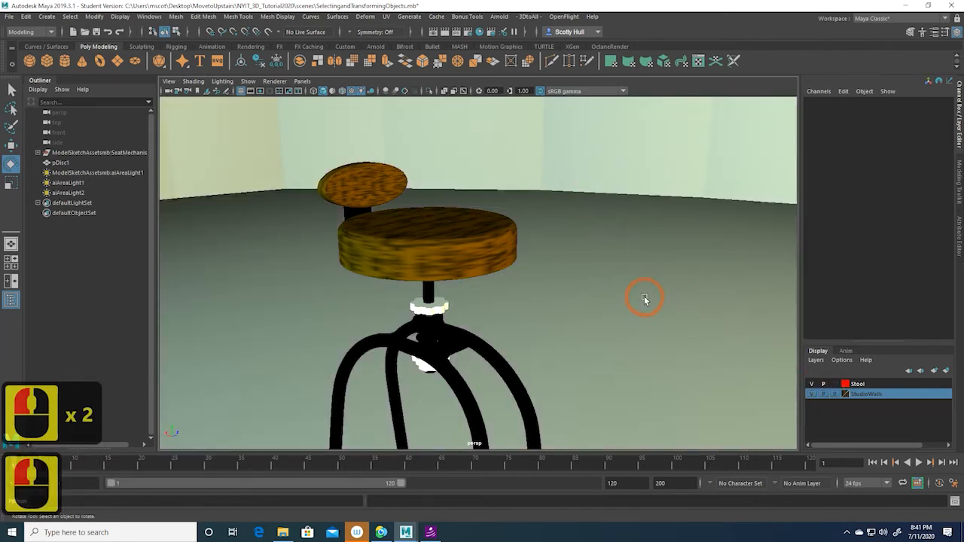
Set the Stool display layer to Reference, passing through the Template display type
left_click_drag(656, 318, 598, 256, "alt")
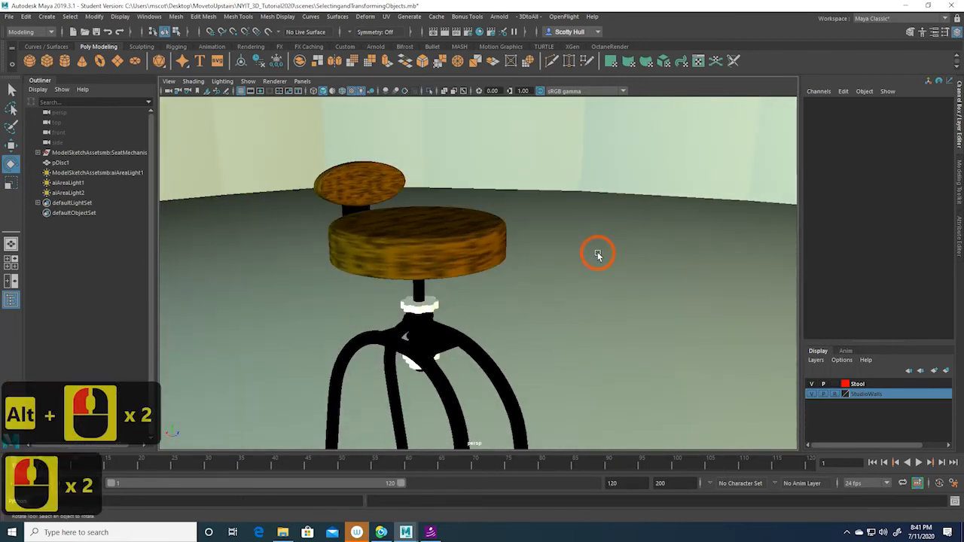
middle_click_drag(596, 253, 613, 283, "alt")
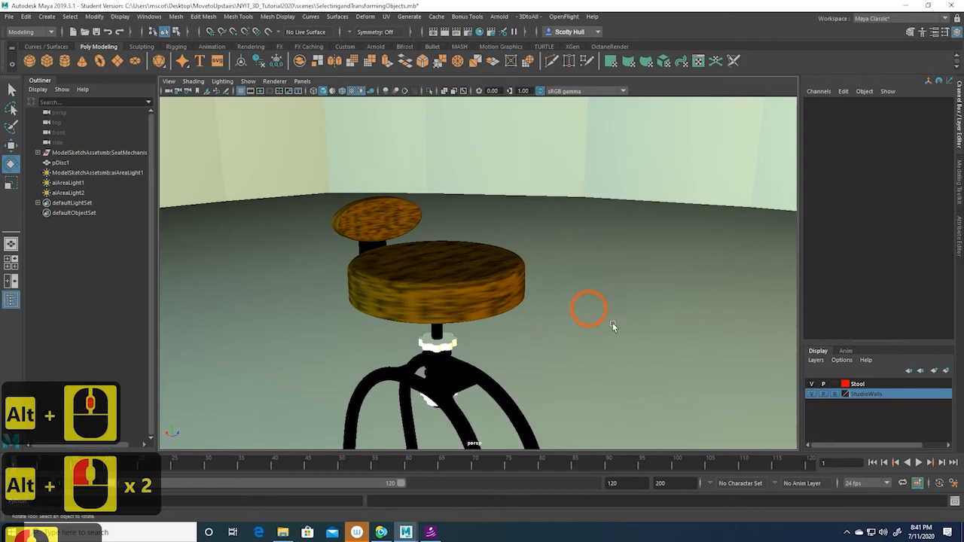
left_click(859, 384)
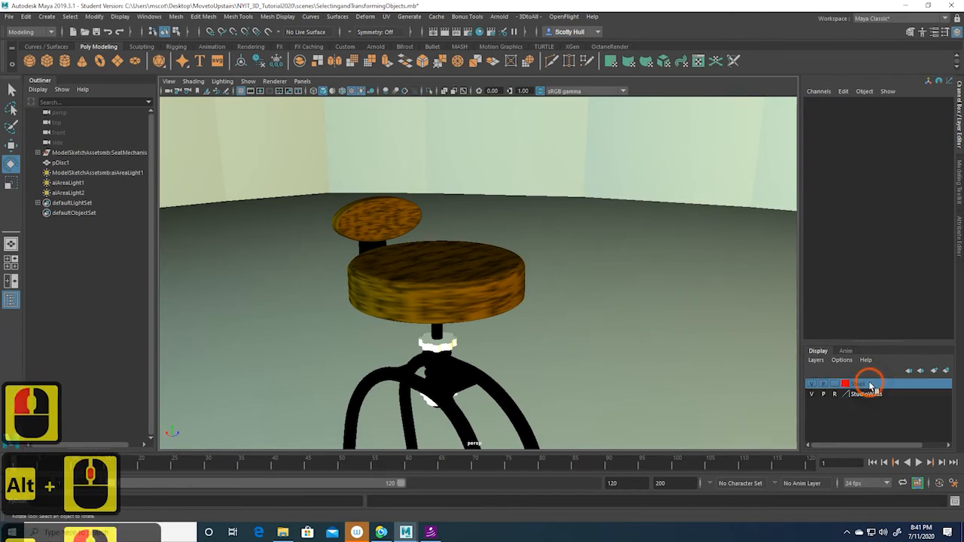
left_click(834, 385)
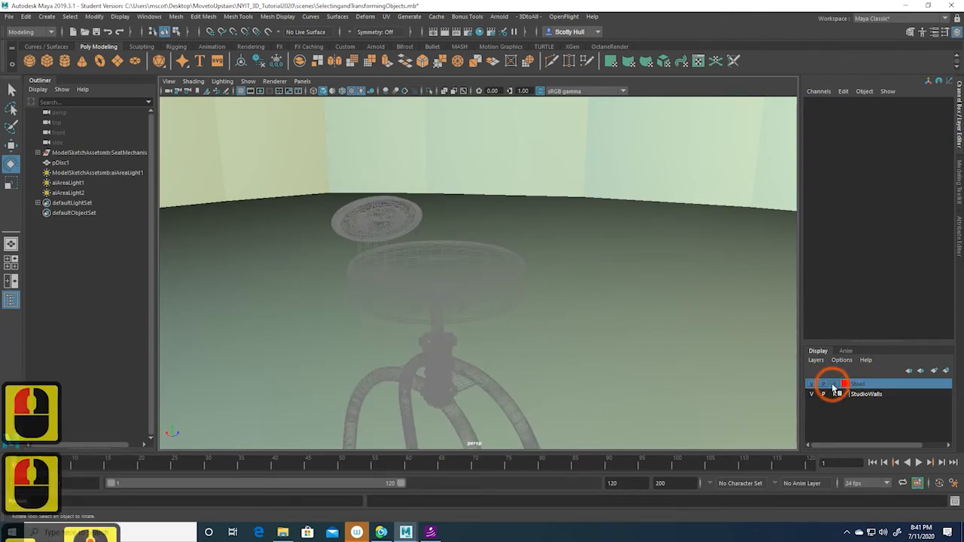
left_click(834, 385)
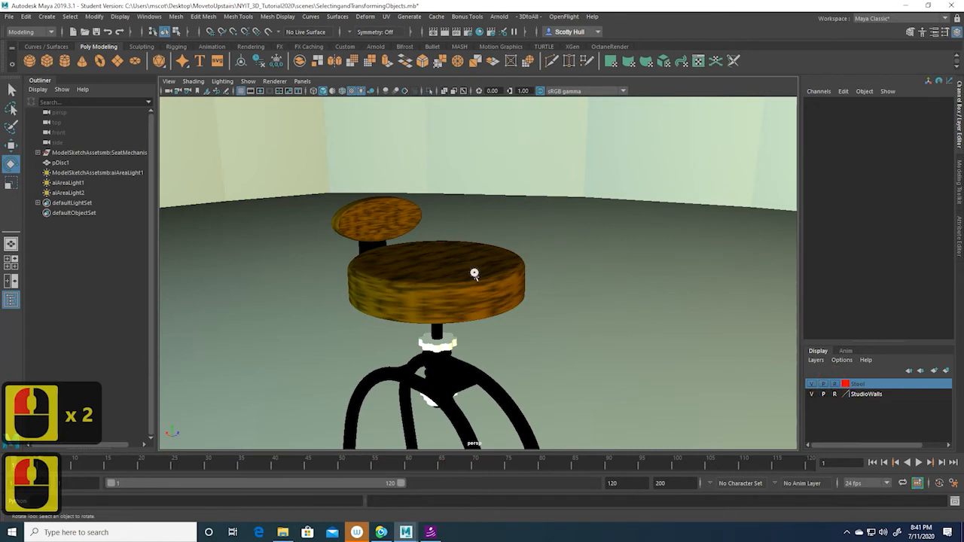
Try to select the referenced stool's seat and the studio floor directly in the viewport
left_click(464, 273)
left_click(433, 304)
left_click(555, 277)
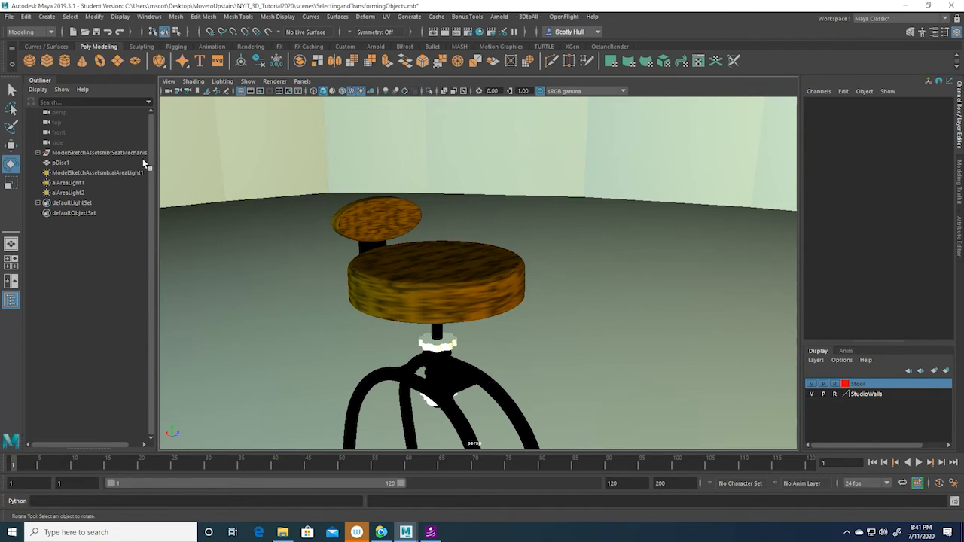
Select the SeatMechanism_01 group, expand it, and select its pCylinder1, pHelix1, PaddedSeat_03 and PaddedSeat_02 children in turn
left_click(104, 153)
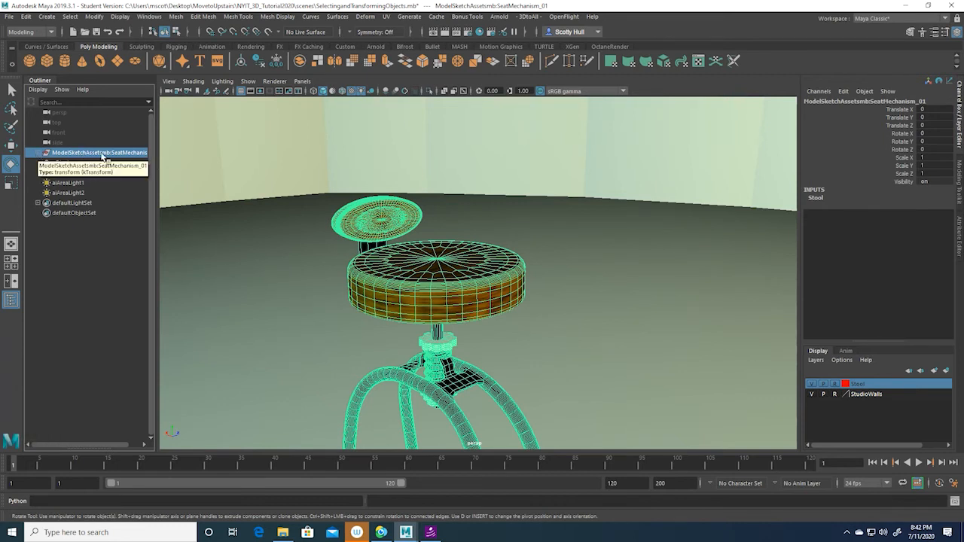
left_click(41, 153)
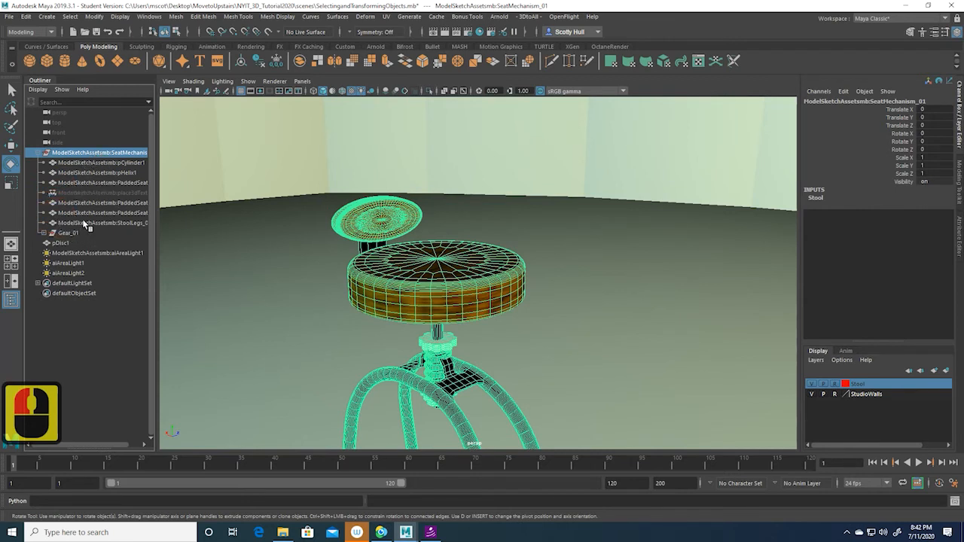
left_click(75, 163)
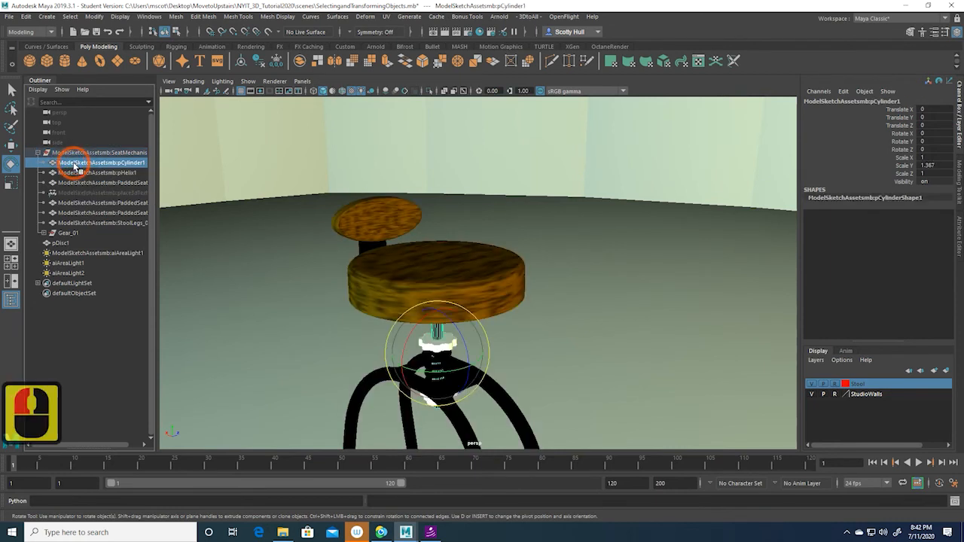
left_click(71, 173)
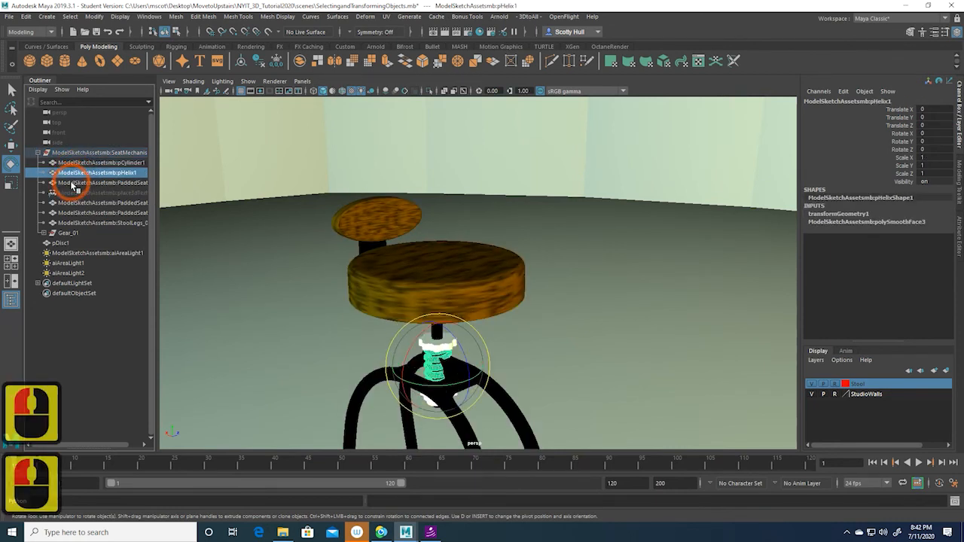
left_click(72, 183)
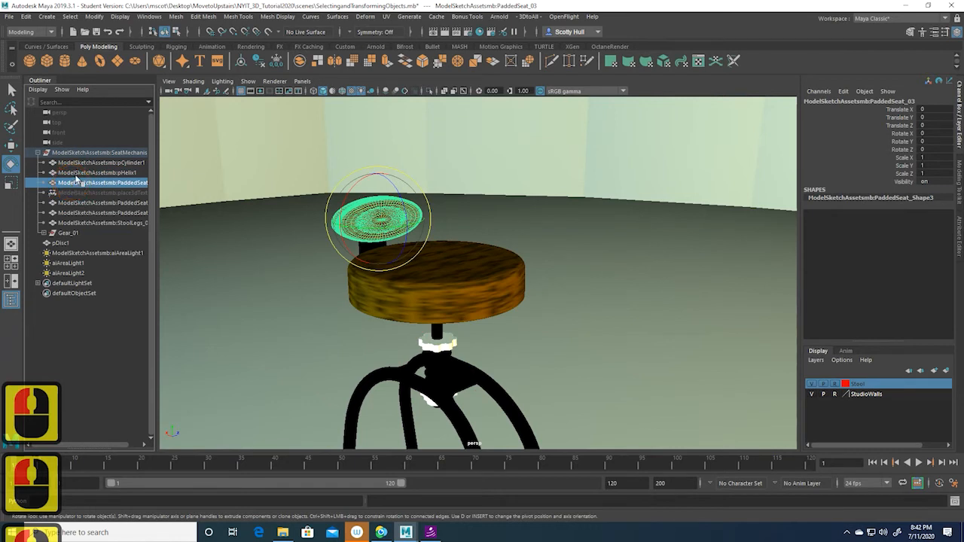
left_click(76, 173)
left_click(76, 163)
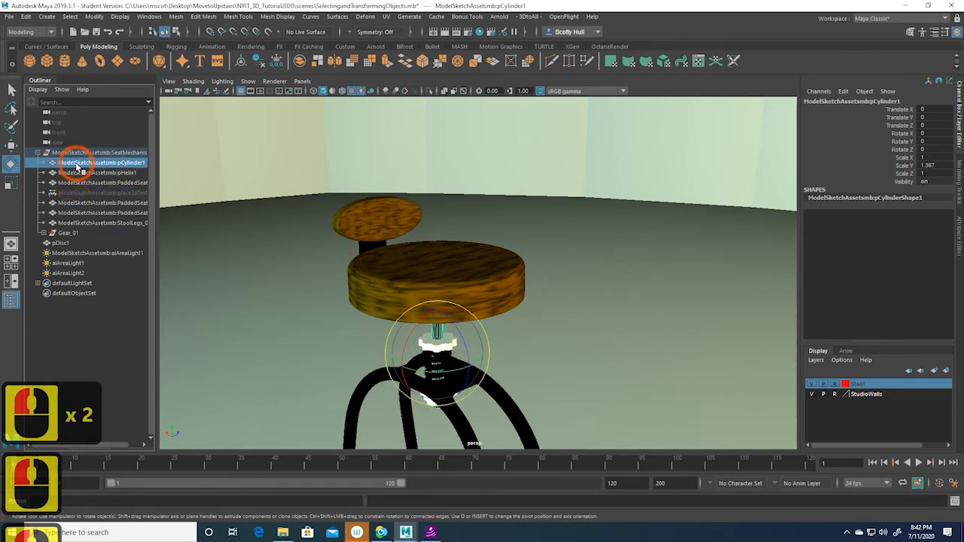
left_click(75, 202)
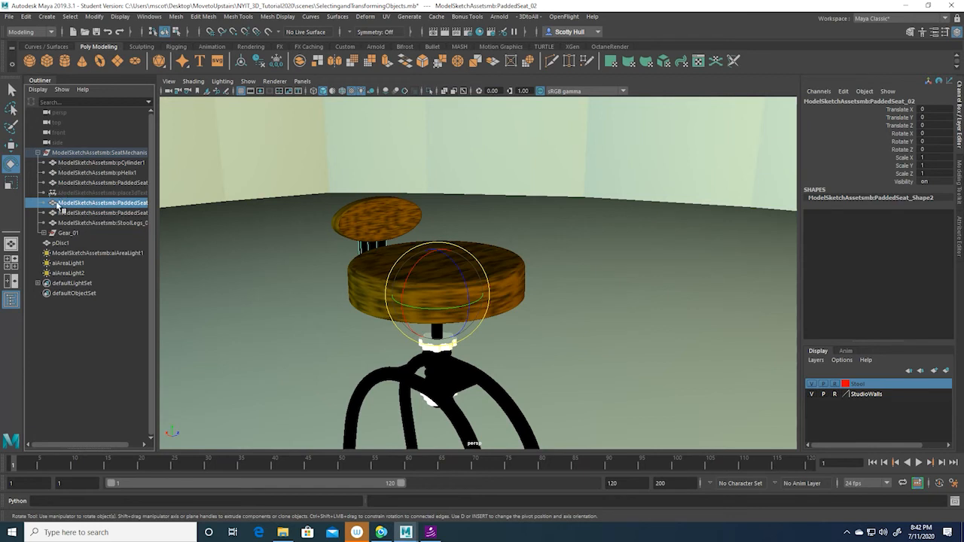
Expand the Gear_01 group, select pGear3, pGear2 and pGear1 in turn, and select the whole Gear_01 group
left_click(43, 233)
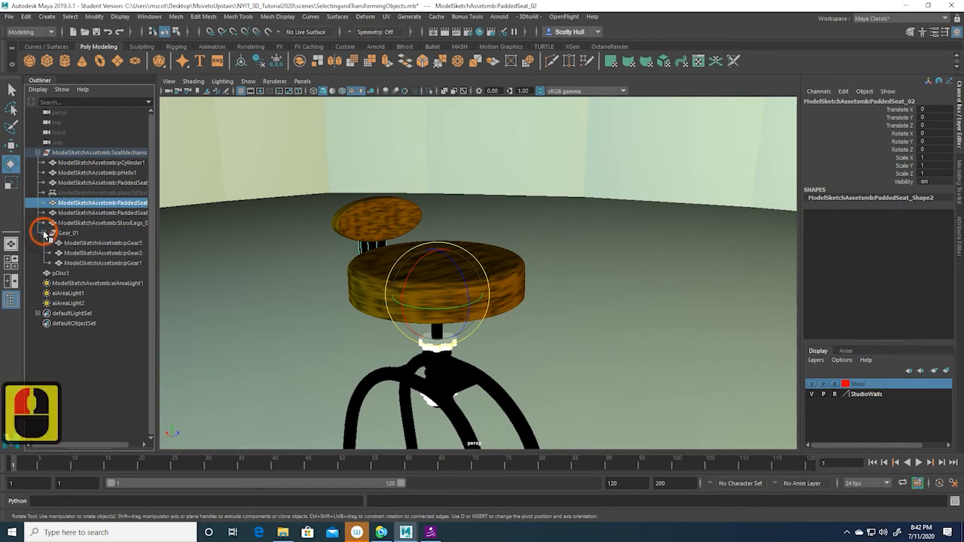
left_click(87, 243)
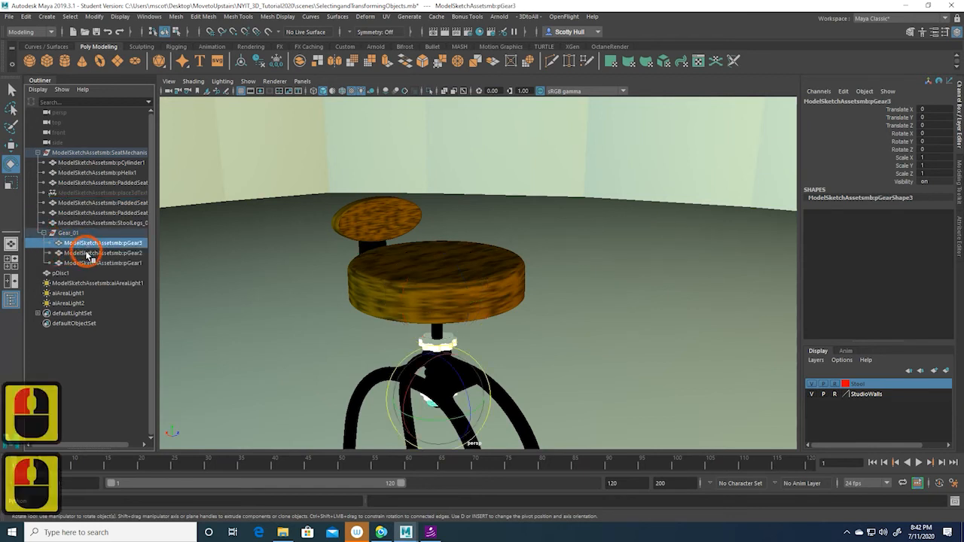
left_click(86, 253)
left_click(86, 263)
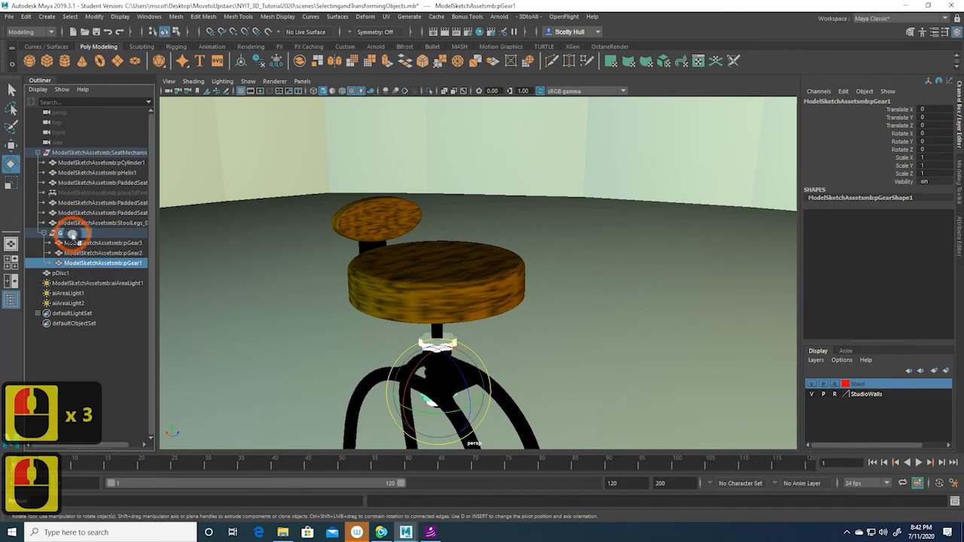
left_click(71, 234)
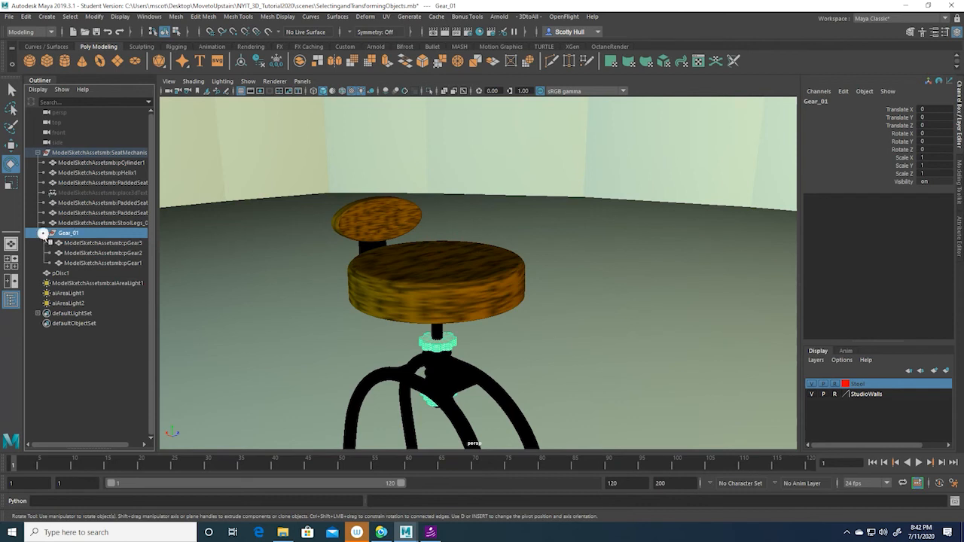
Collapse the Gear_01 group, move the selection up to its parent SeatMechanism_01, and collapse that group as well
left_click(43, 233)
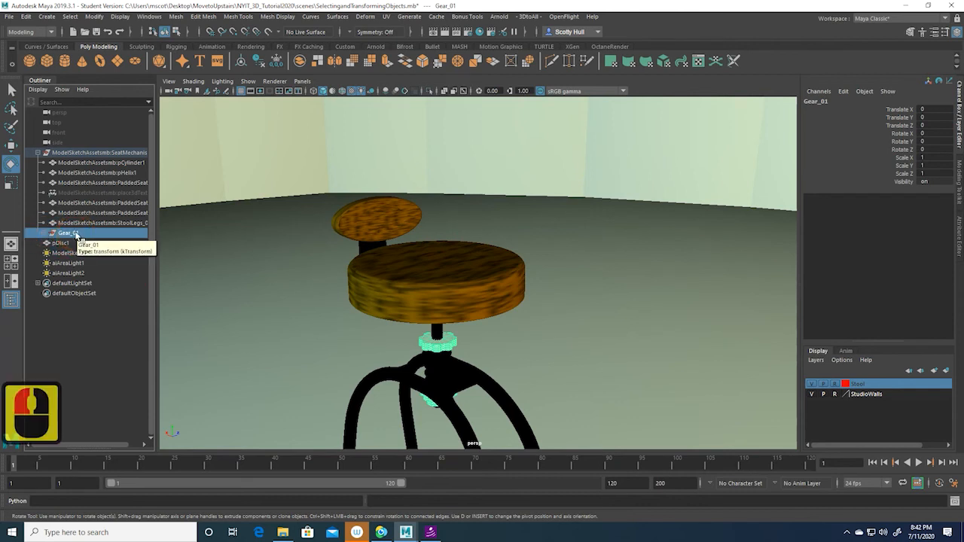
left_click(77, 234)
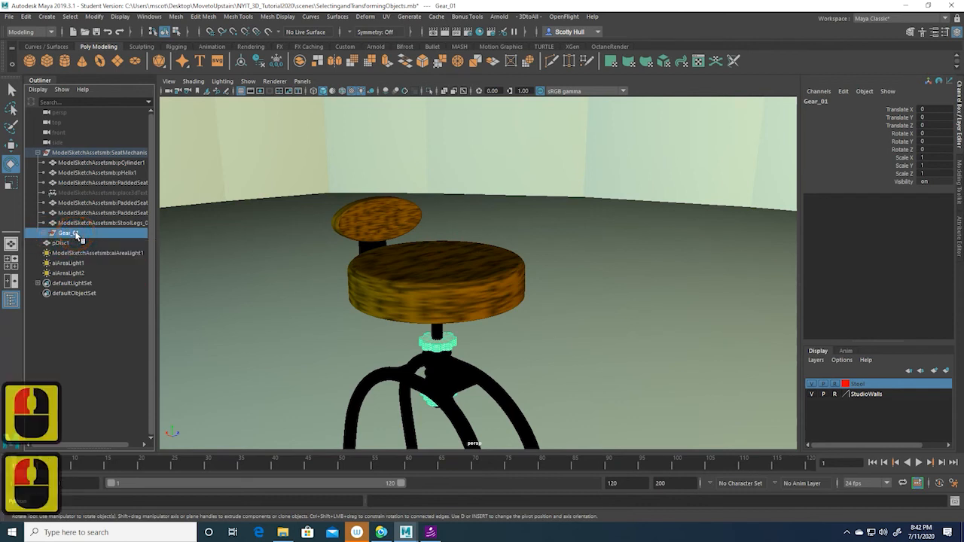
key("Up")
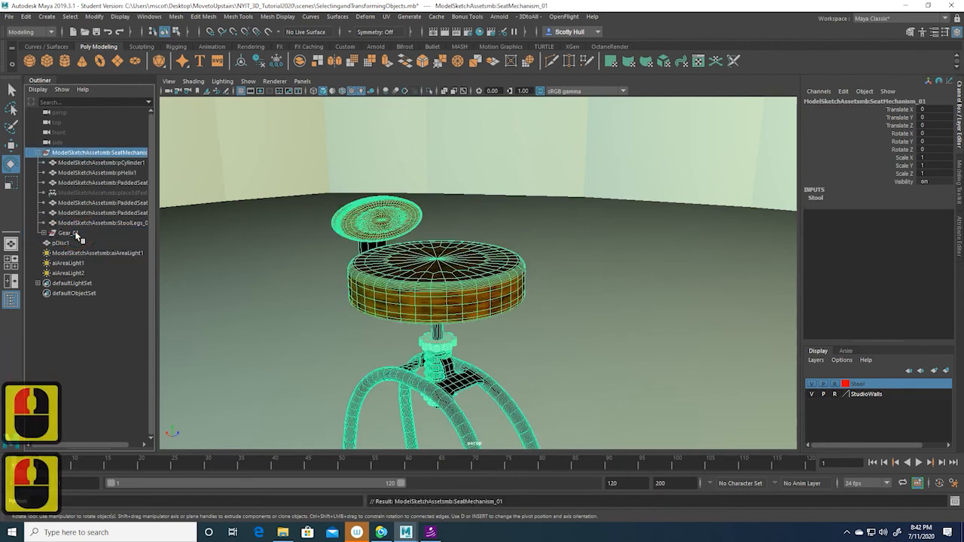
left_click(41, 154)
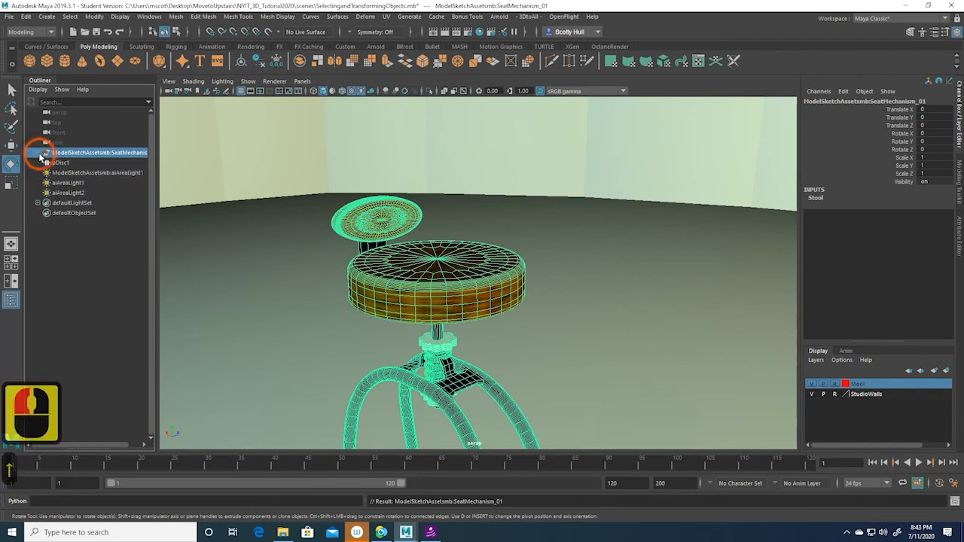
Select pDisc1, aiAreaLight1 and aiAreaLight2 one after another in the scene hierarchy
left_click(108, 163)
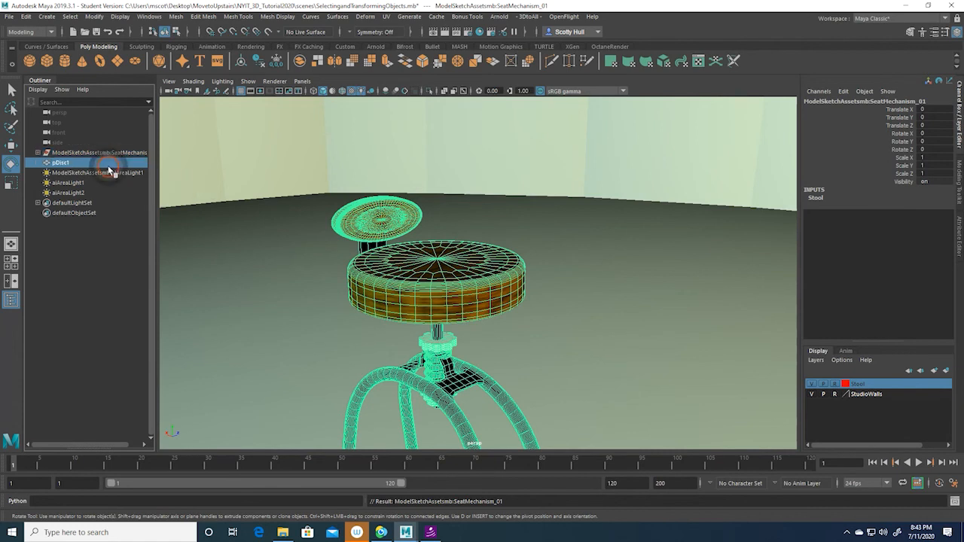
double_click(68, 183)
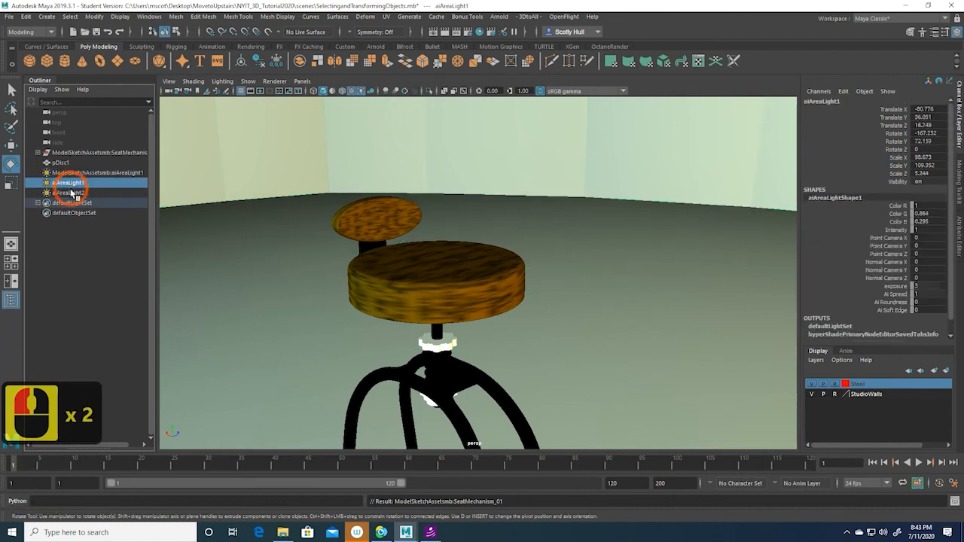
left_click(71, 193)
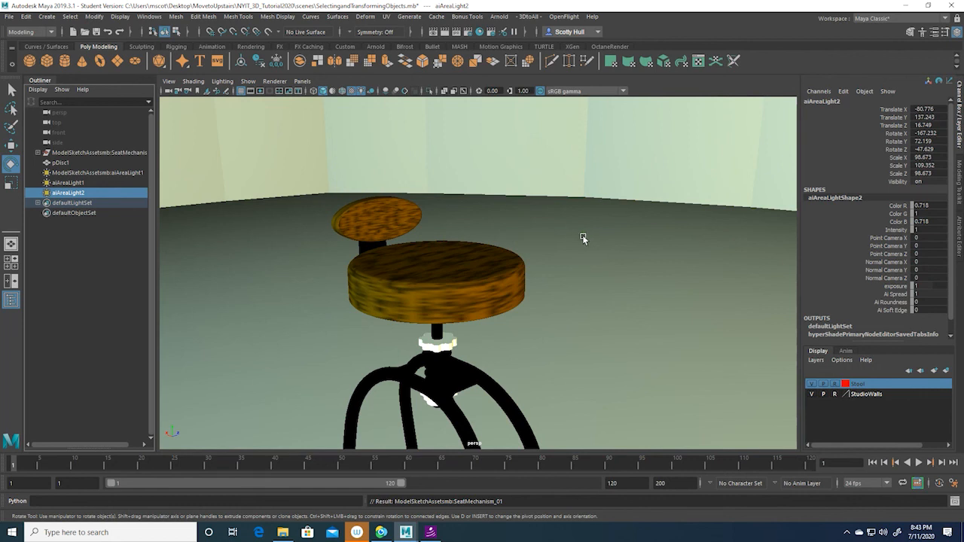
left_click(382, 532)
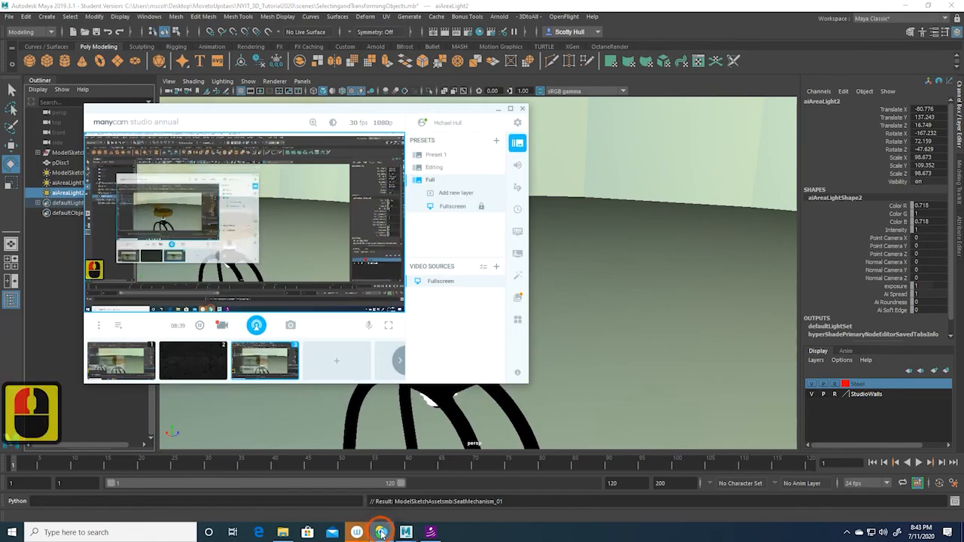